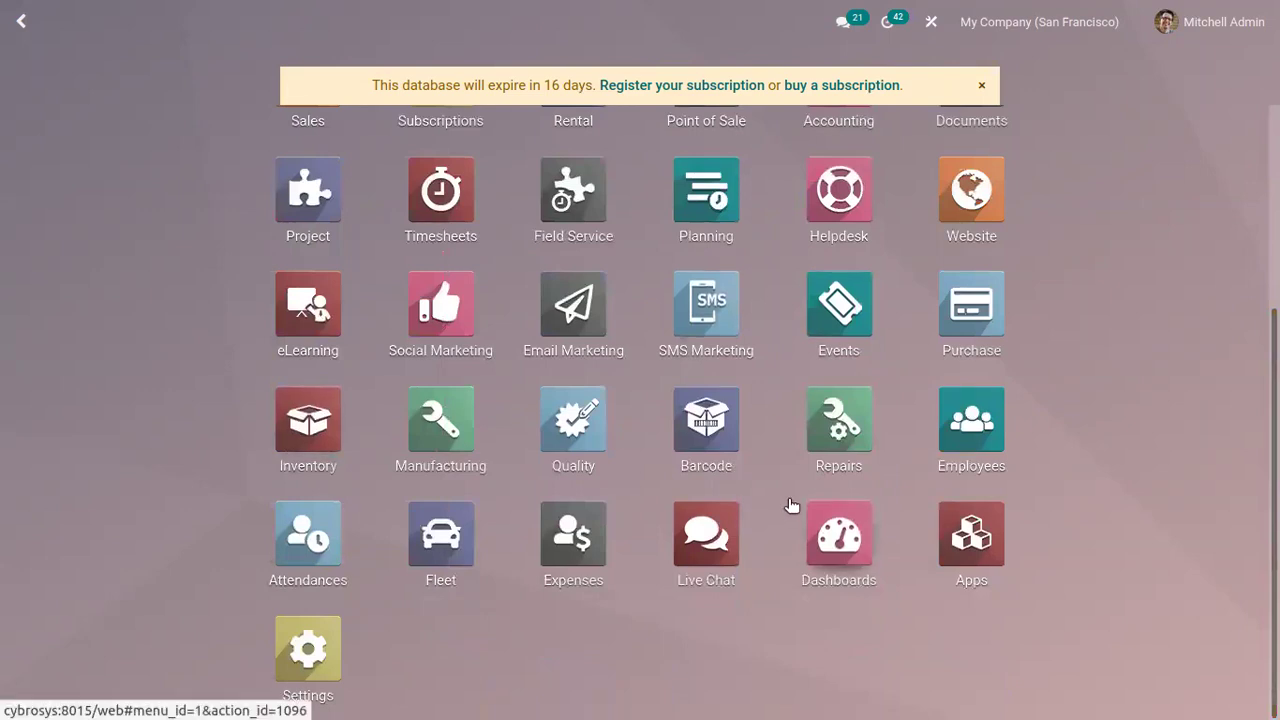
Open the customer invoices list in the Accounting app
{"action": "scroll", "coordinate": [706, 420], "scroll_direction": "up", "scroll_amount": 2}
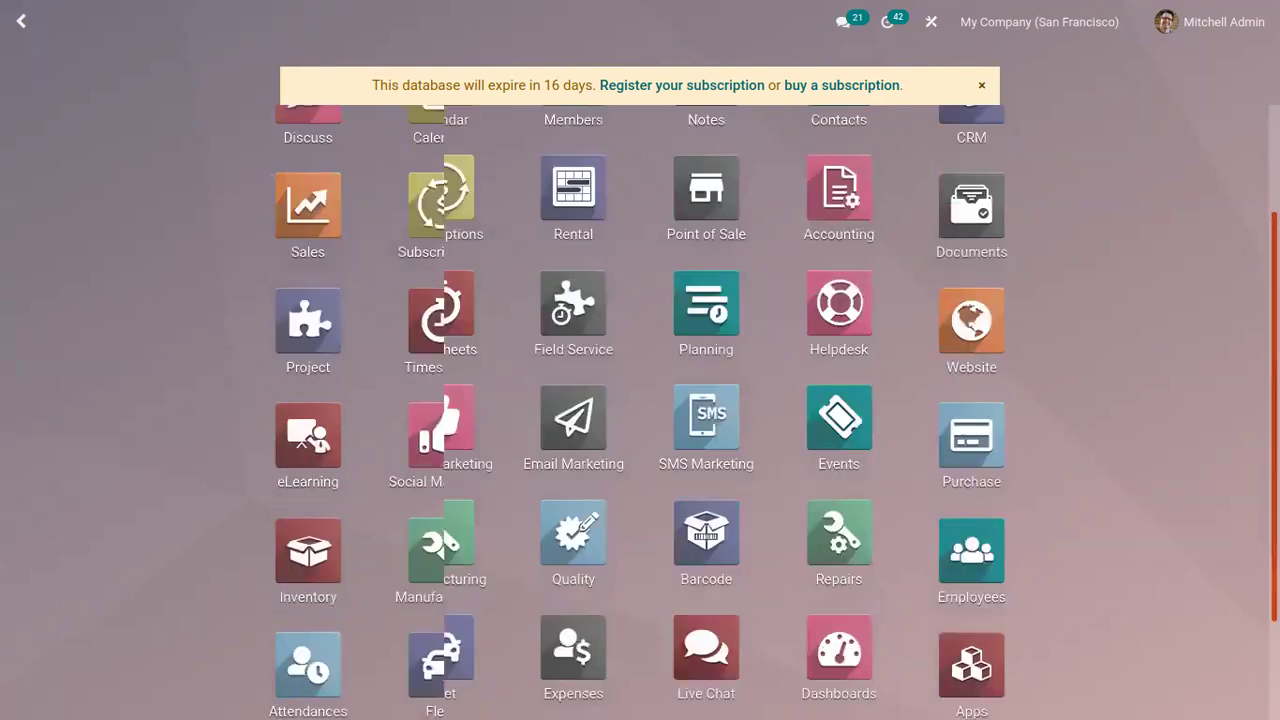
{"action": "scroll", "coordinate": [640, 412], "scroll_direction": "down", "scroll_amount": 3}
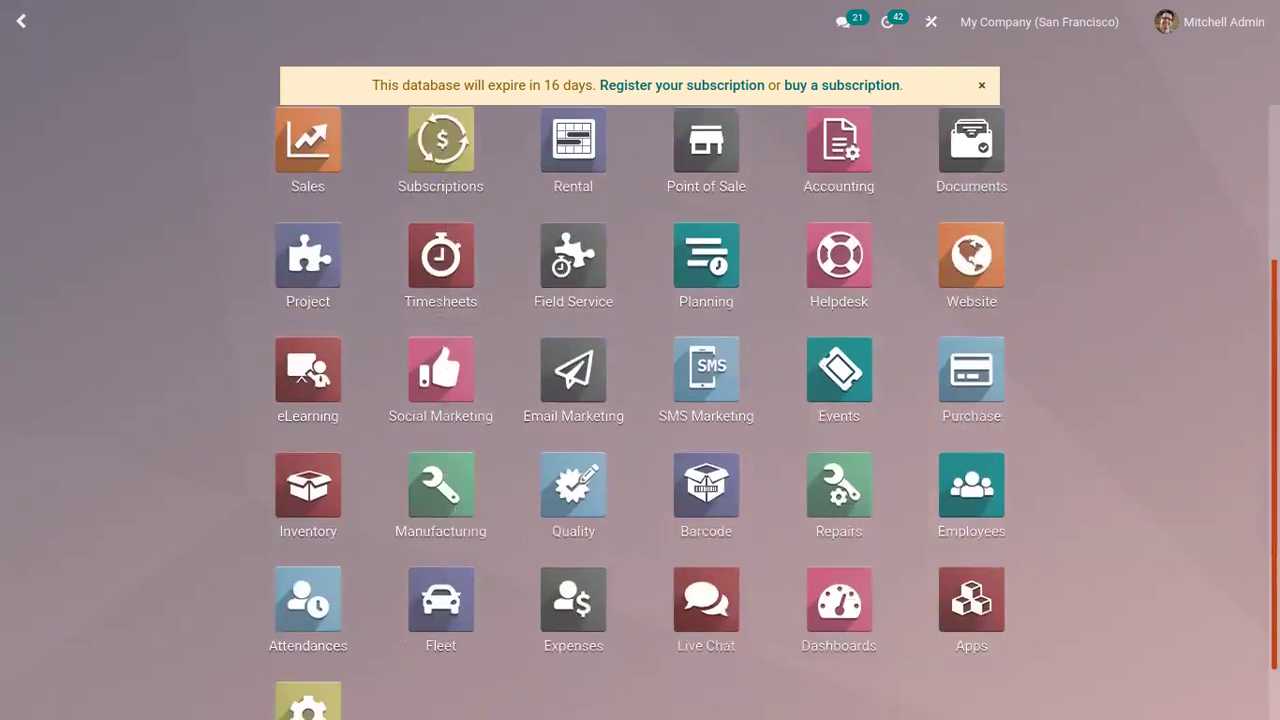
{"action": "scroll", "coordinate": [845, 340], "scroll_direction": "up", "scroll_amount": 3}
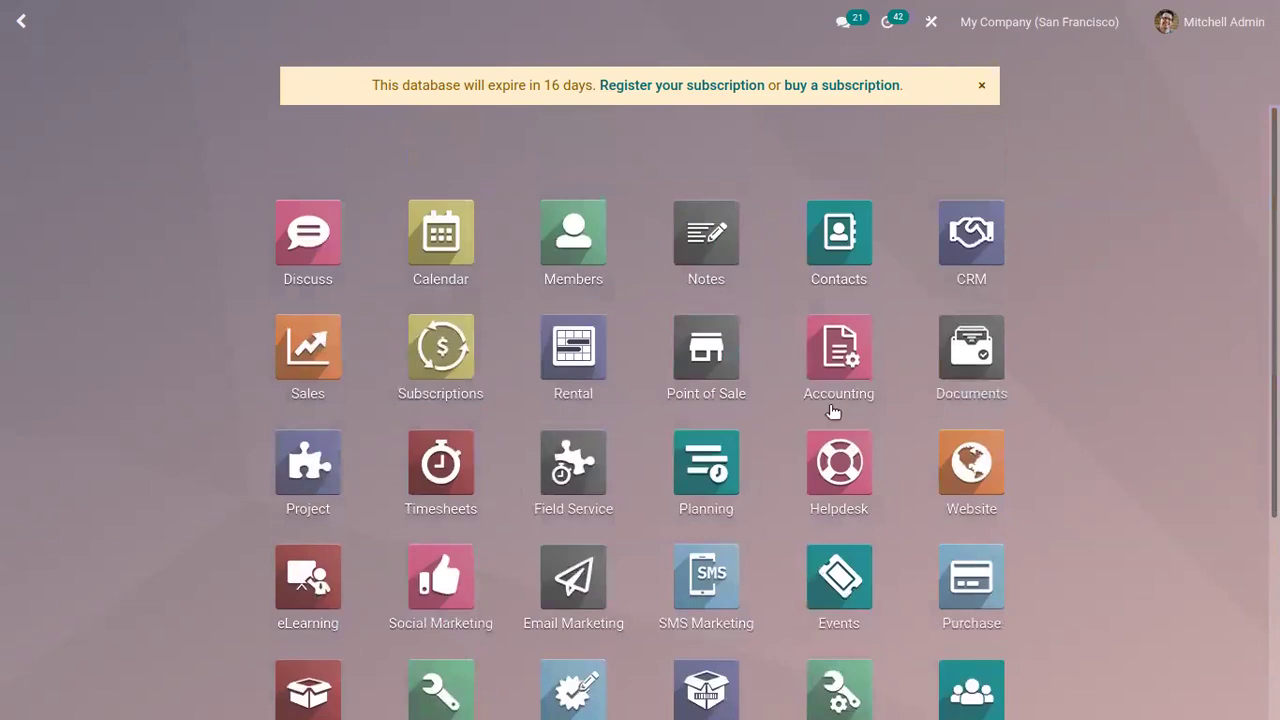
{"action": "left_click", "coordinate": [845, 340]}
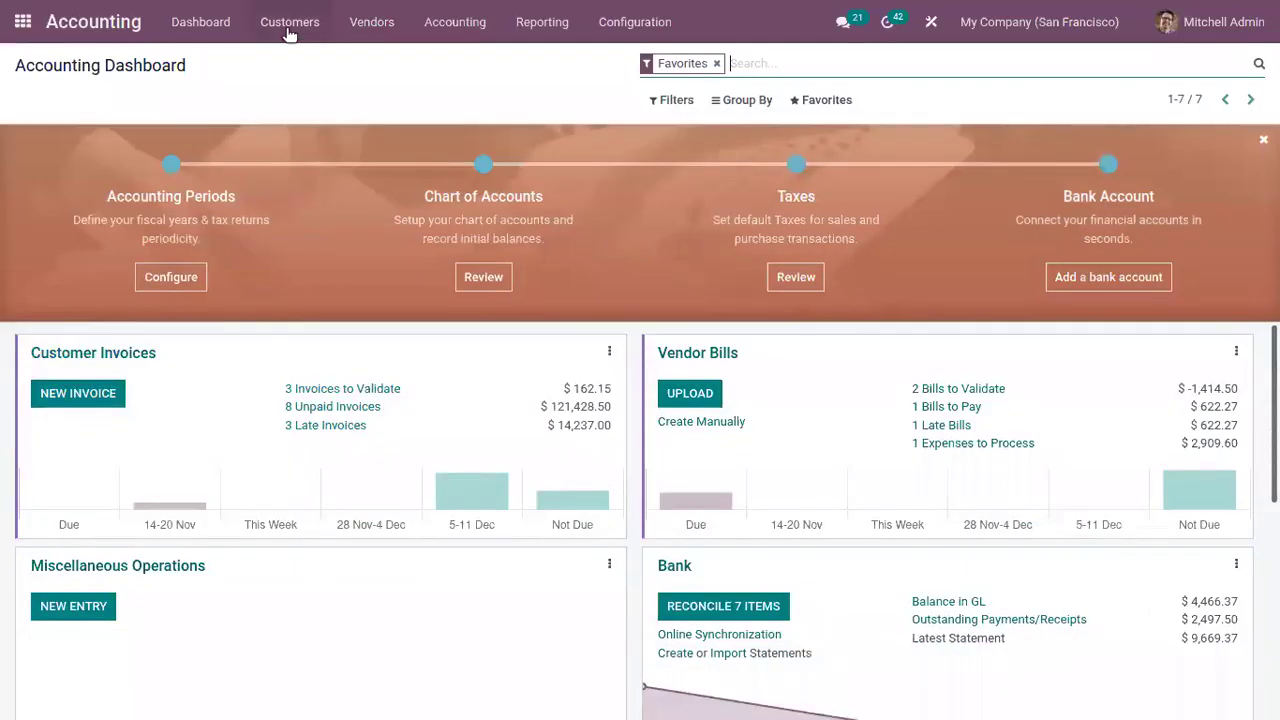
{"action": "left_click", "coordinate": [288, 33]}
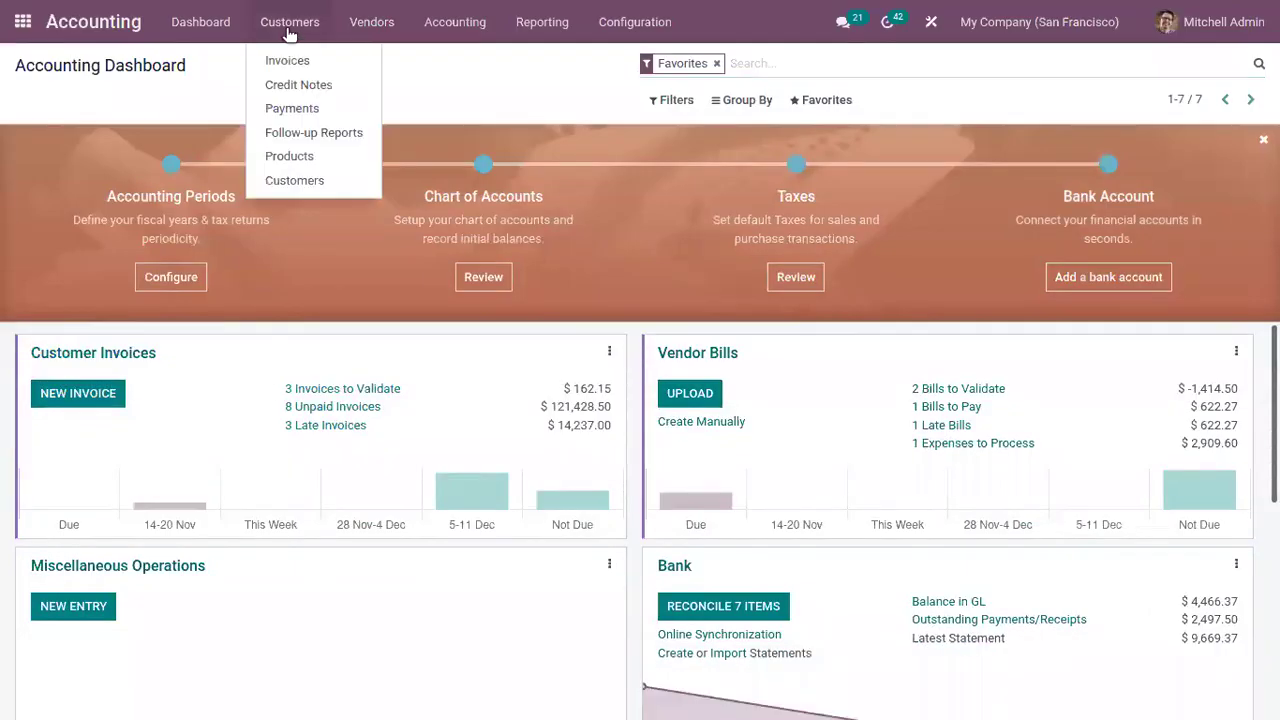
{"action": "left_click", "coordinate": [292, 58]}
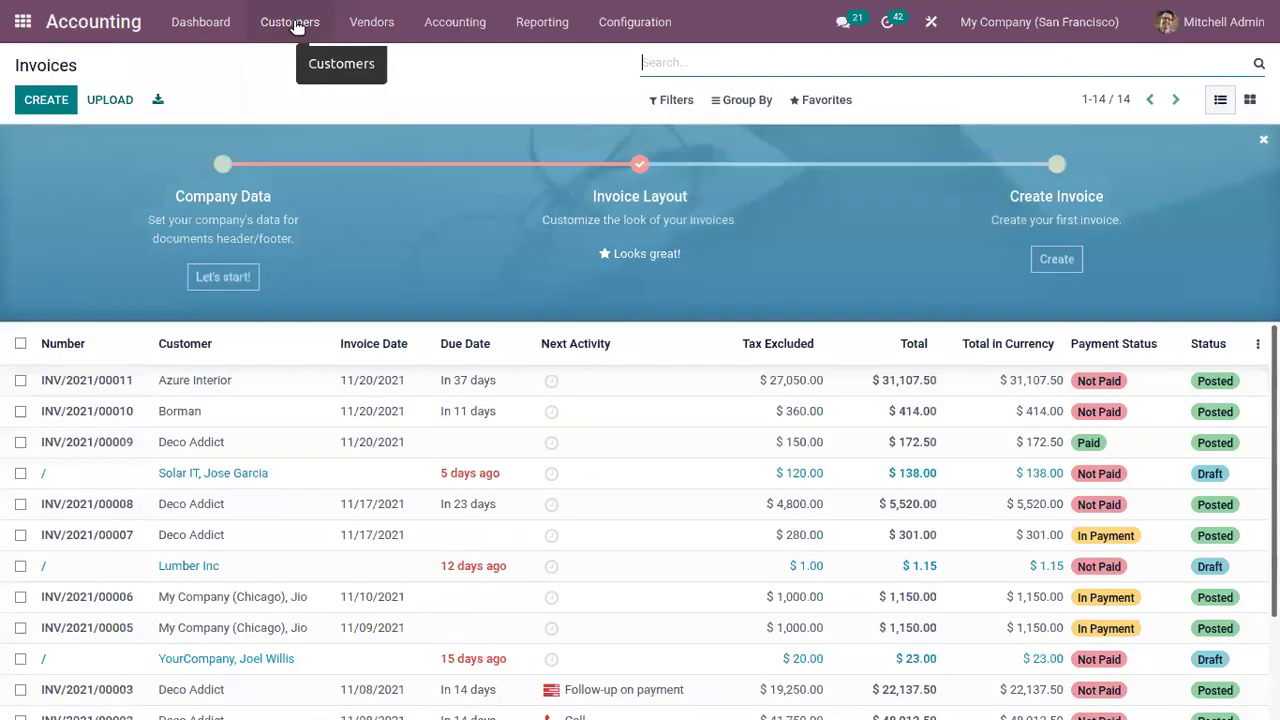
View the customer payments list and open the customers' Follow-up Reports
{"action": "left_click", "coordinate": [297, 27]}
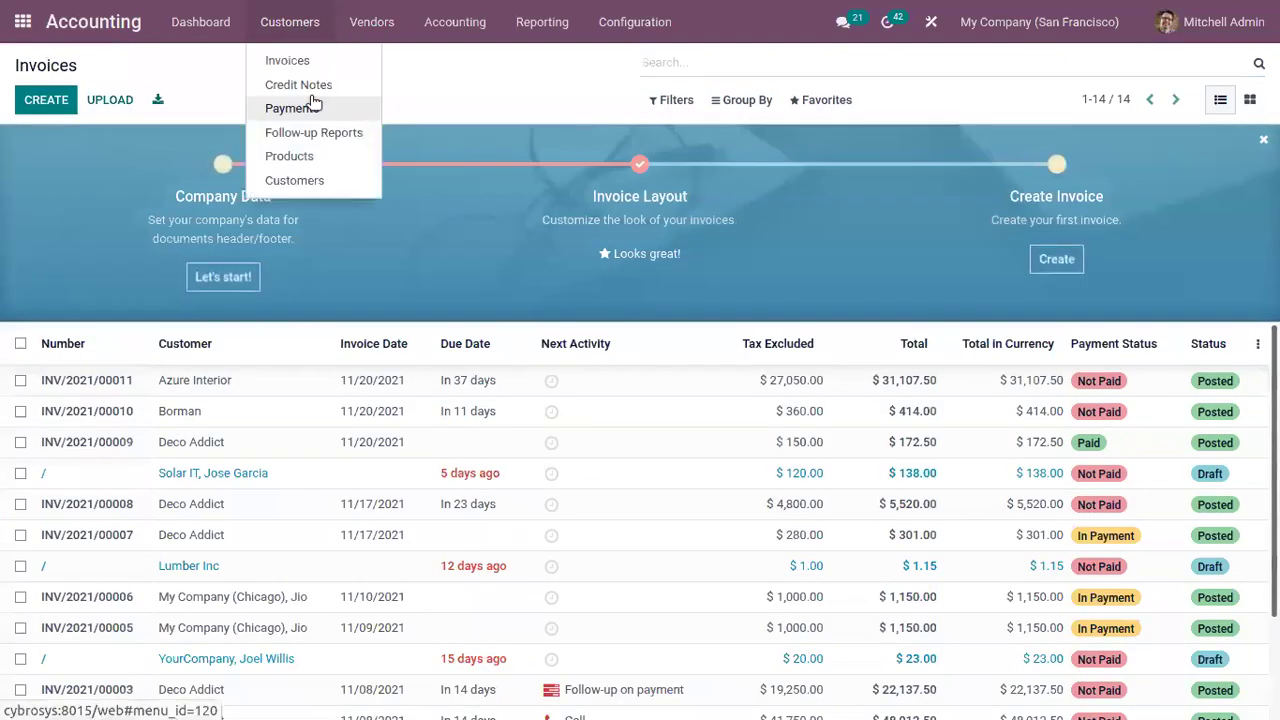
{"action": "left_click", "coordinate": [312, 104]}
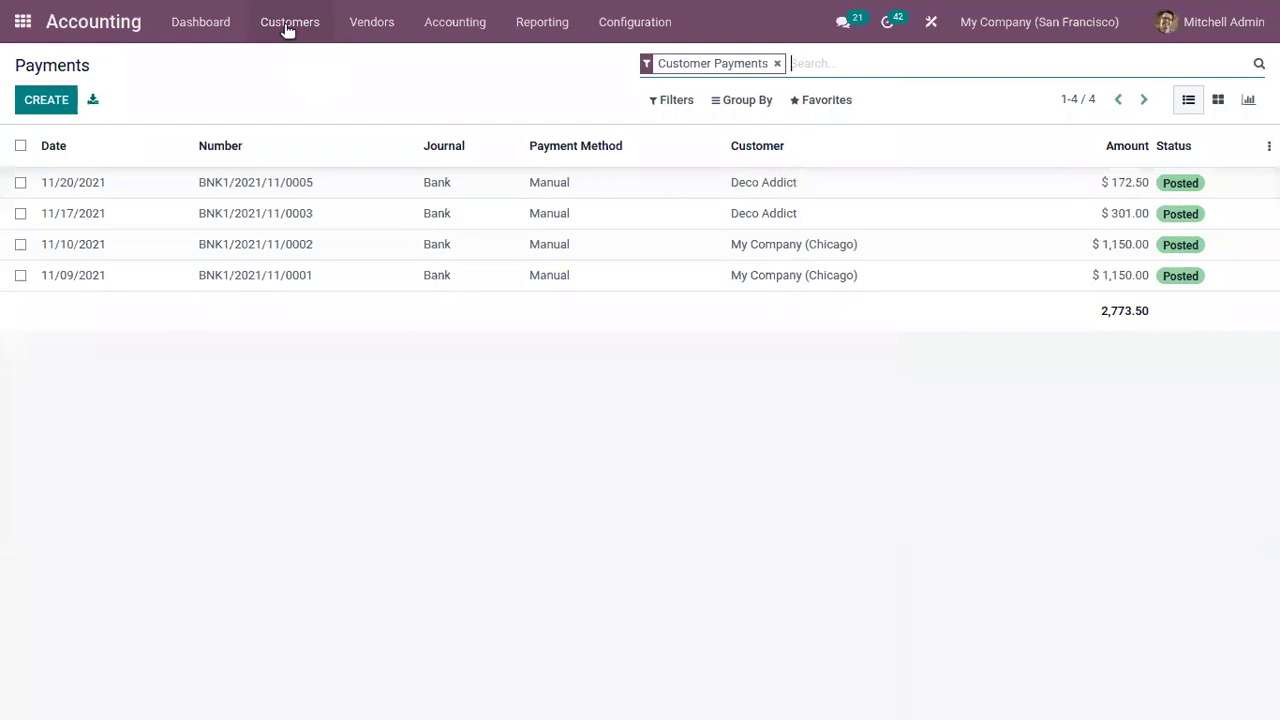
{"action": "left_click", "coordinate": [288, 27]}
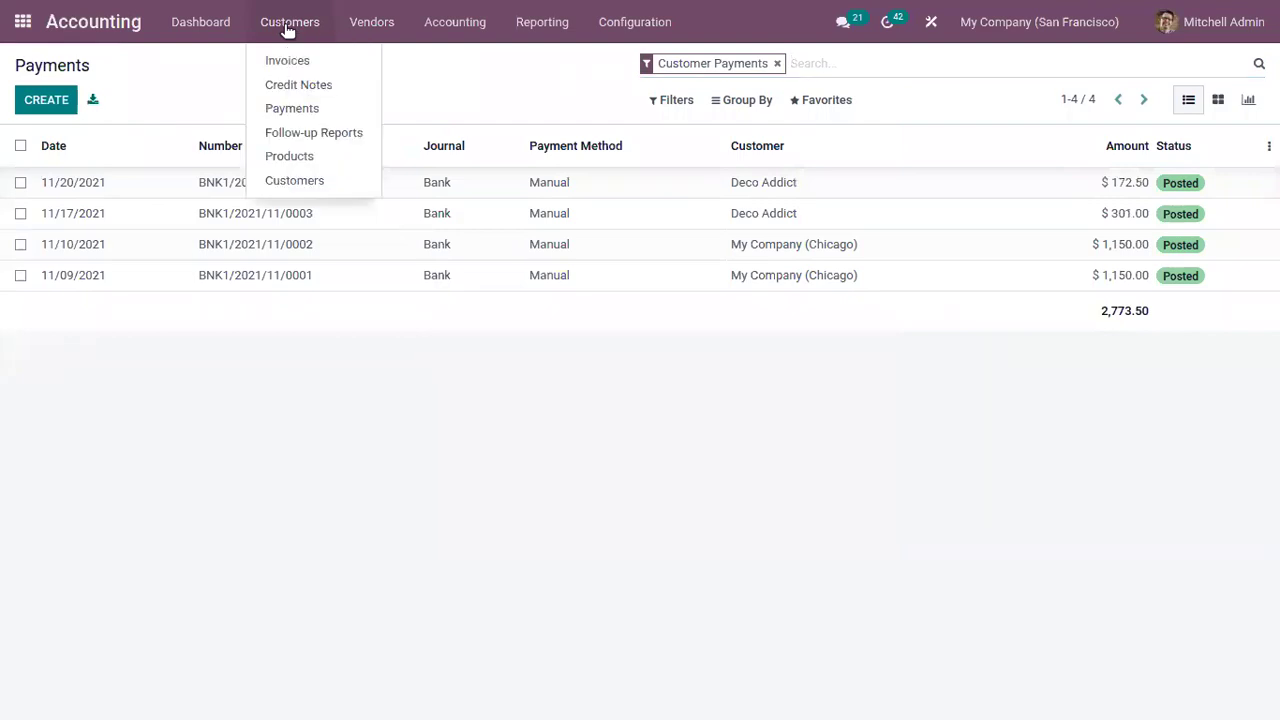
{"action": "left_click", "coordinate": [331, 136]}
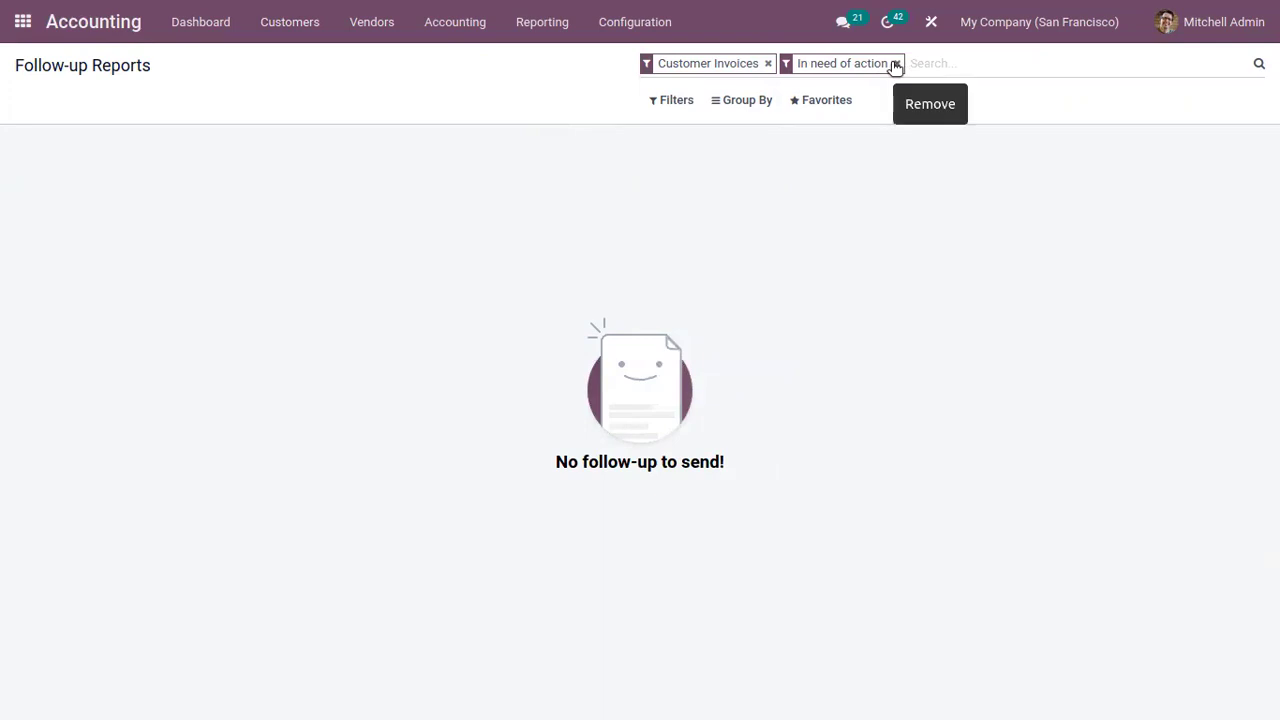
Remove the In need of action filter from the follow-up reports and filter them by Overdue Invoices
{"action": "left_click", "coordinate": [895, 63]}
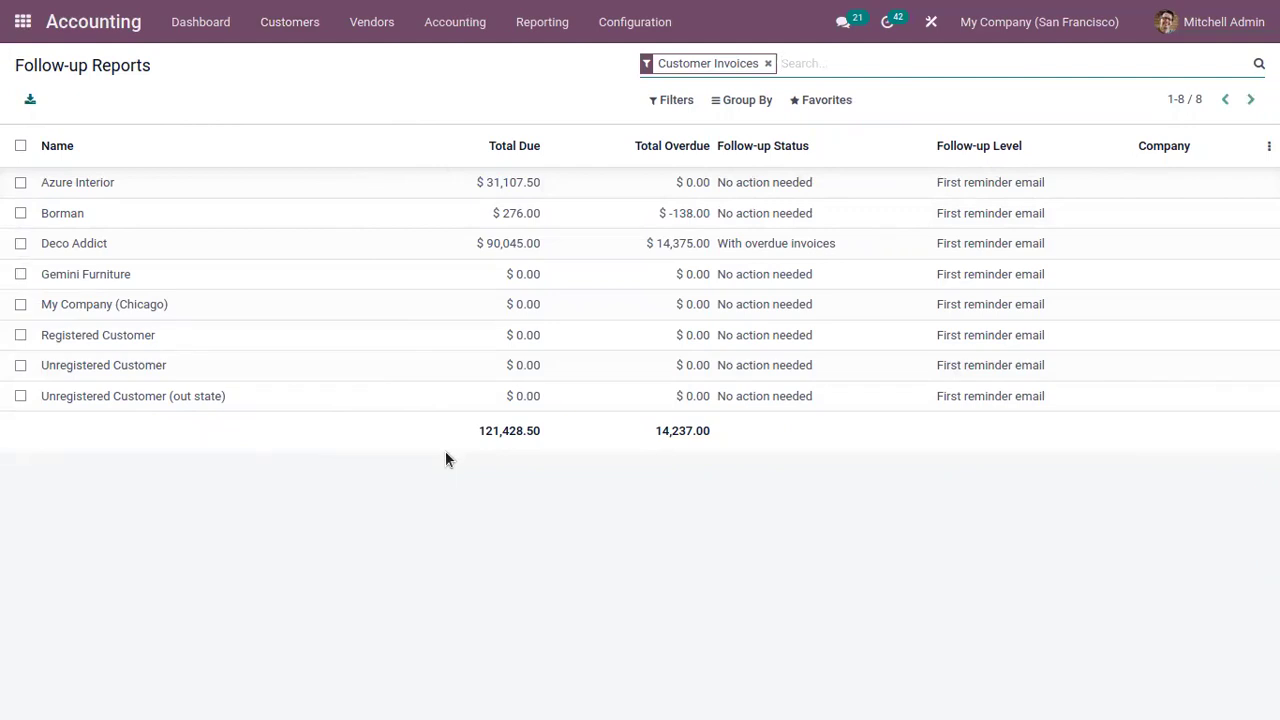
{"action": "left_click", "coordinate": [677, 100]}
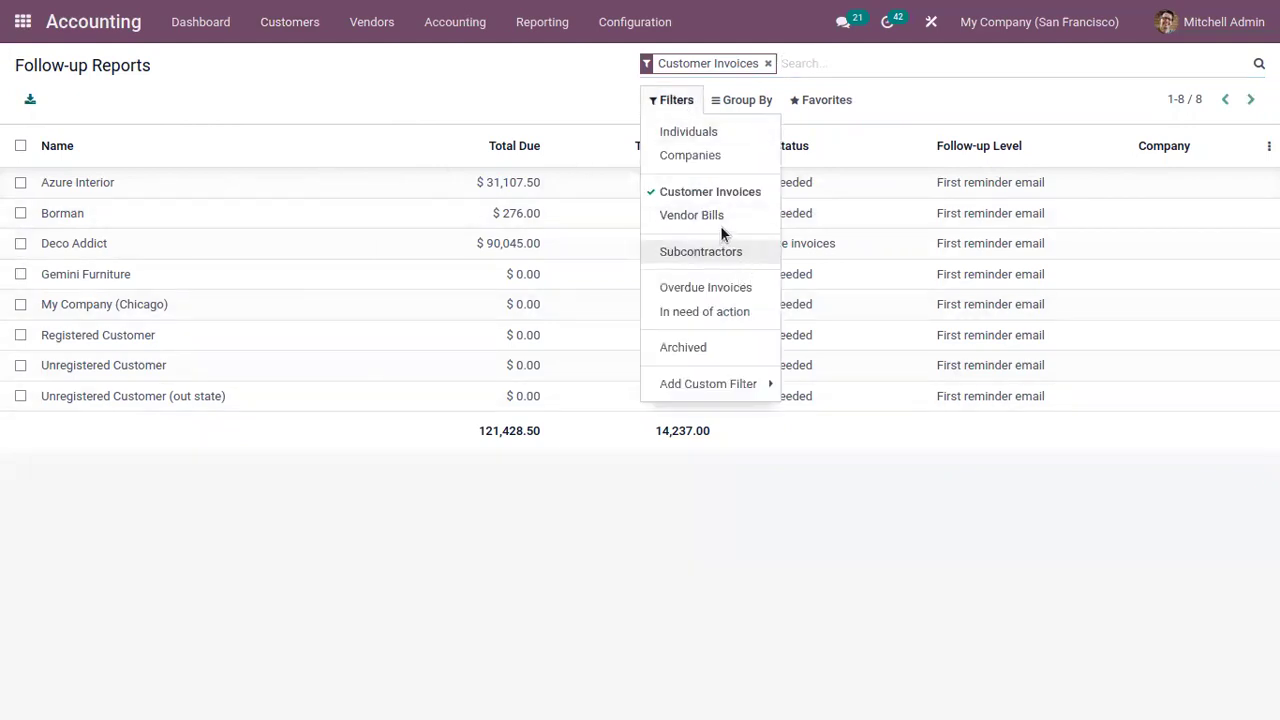
{"action": "left_click", "coordinate": [740, 290]}
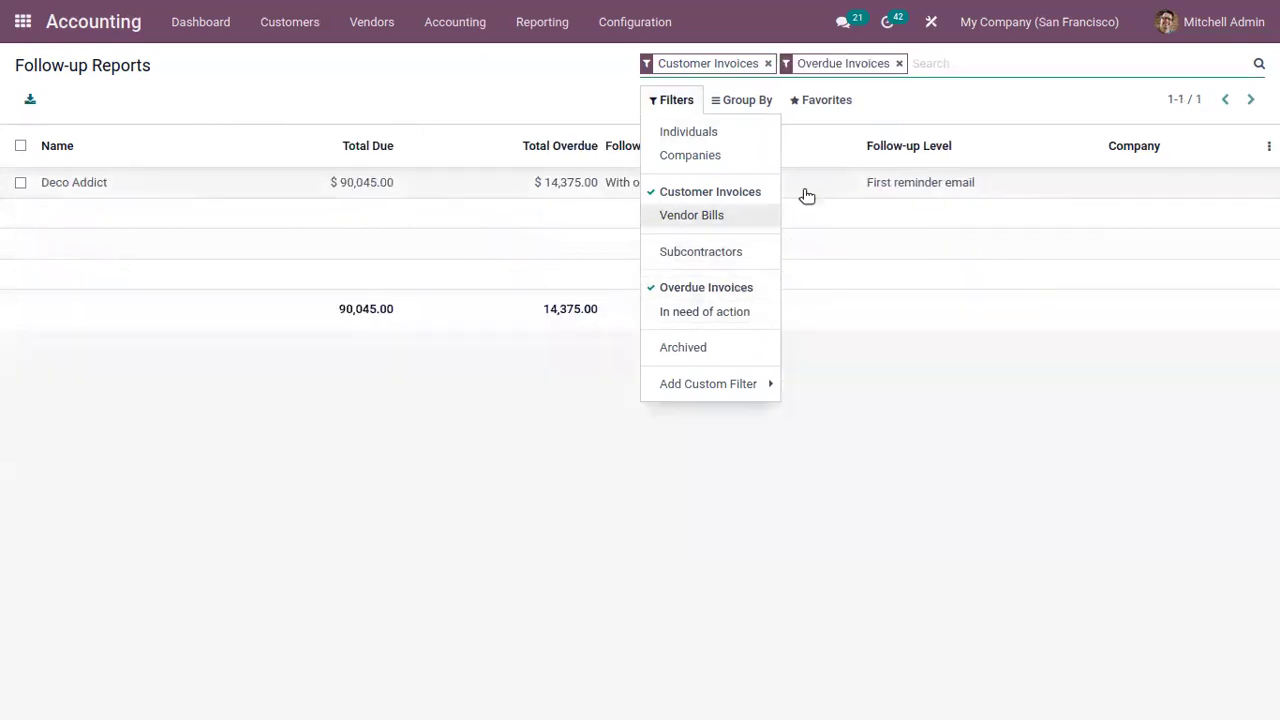
{"action": "left_click", "coordinate": [85, 189]}
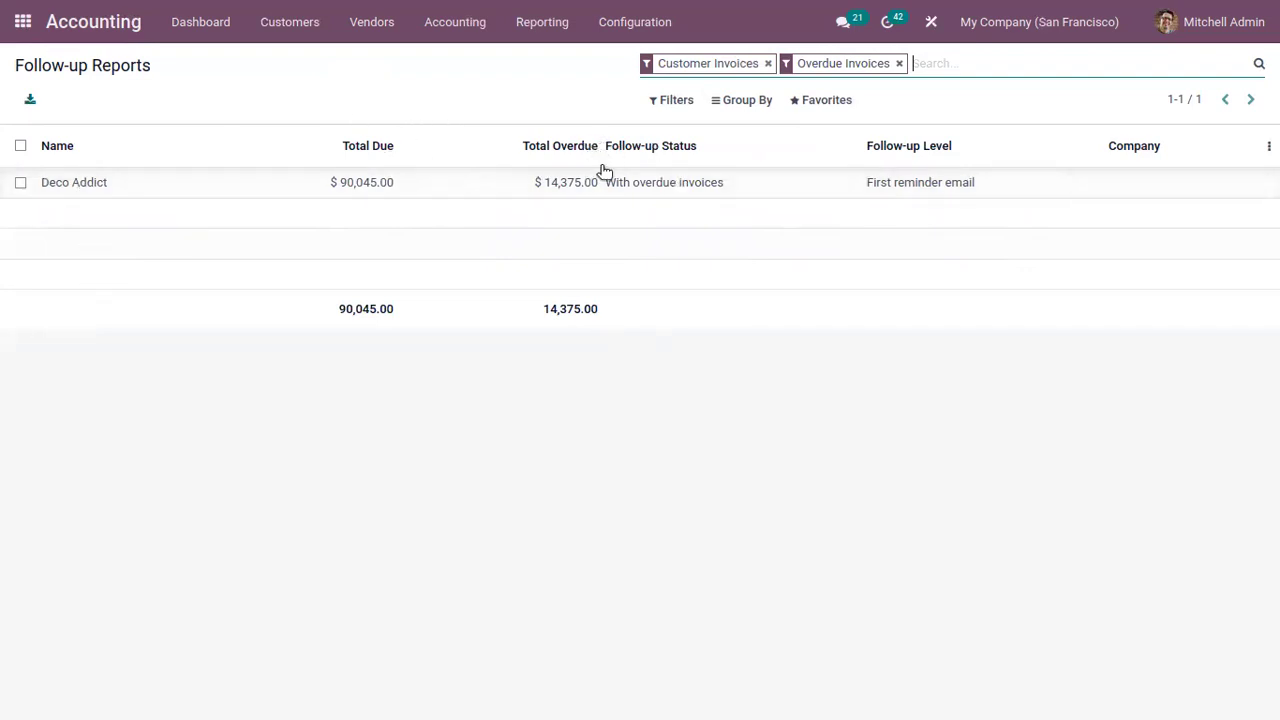
{"action": "left_click", "coordinate": [853, 115]}
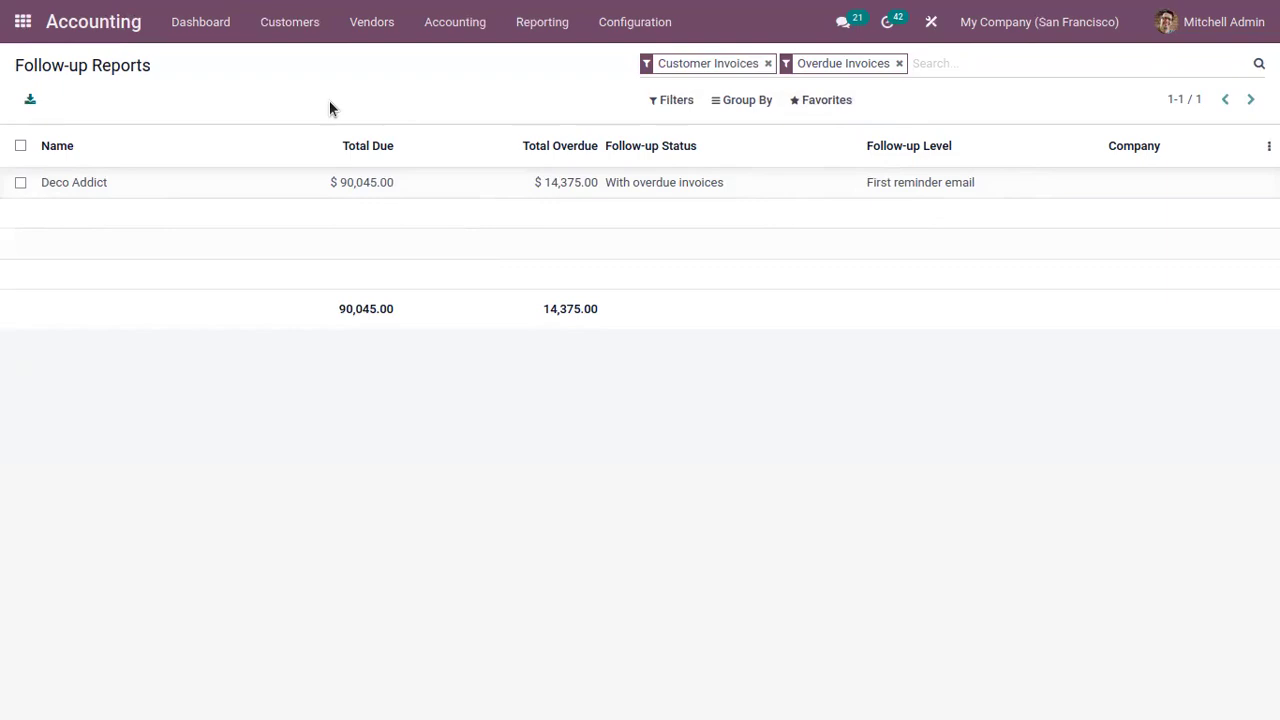
Open the First reminder email record from the Follow-up Levels configuration for editing
{"action": "left_click", "coordinate": [620, 21]}
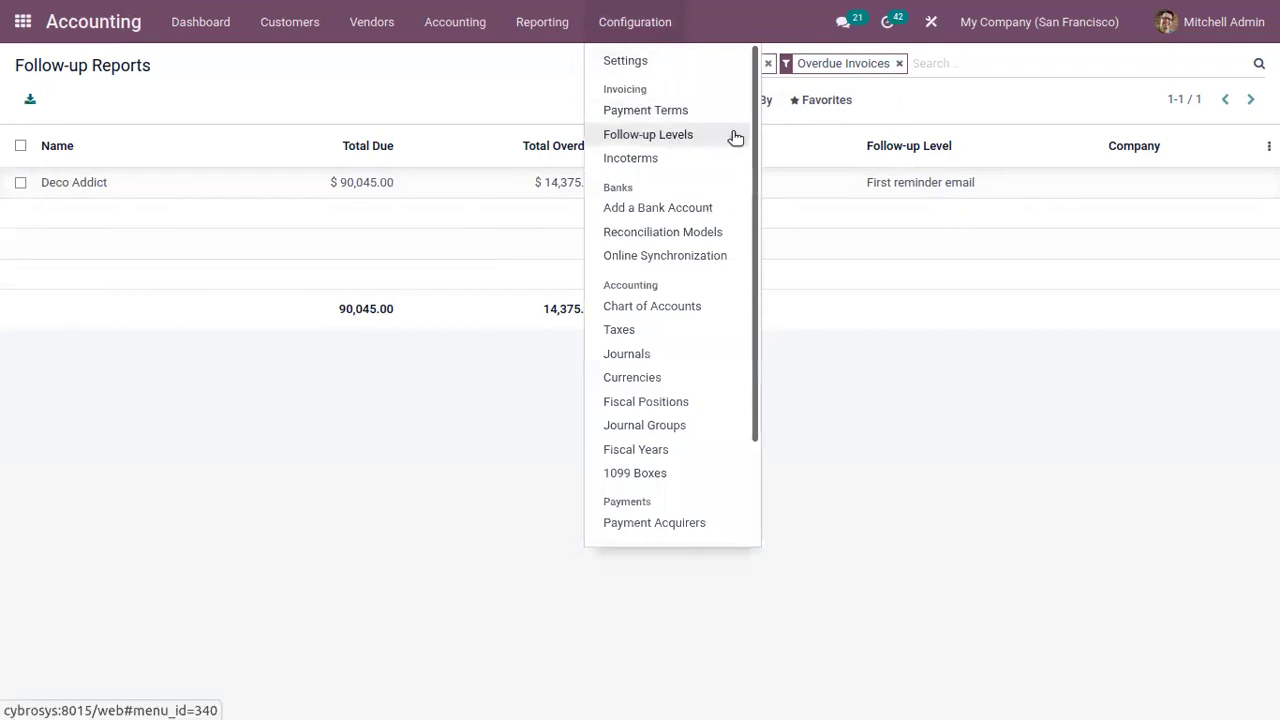
{"action": "left_click", "coordinate": [678, 133]}
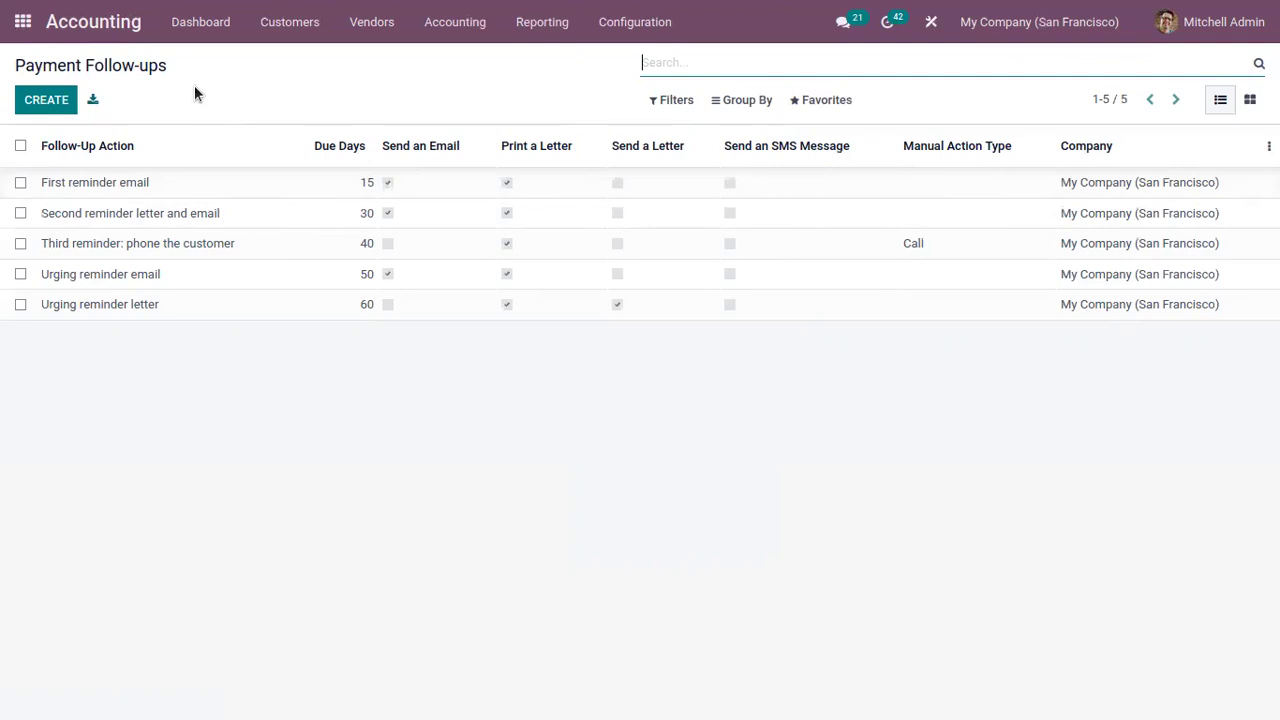
{"action": "left_click", "coordinate": [152, 196]}
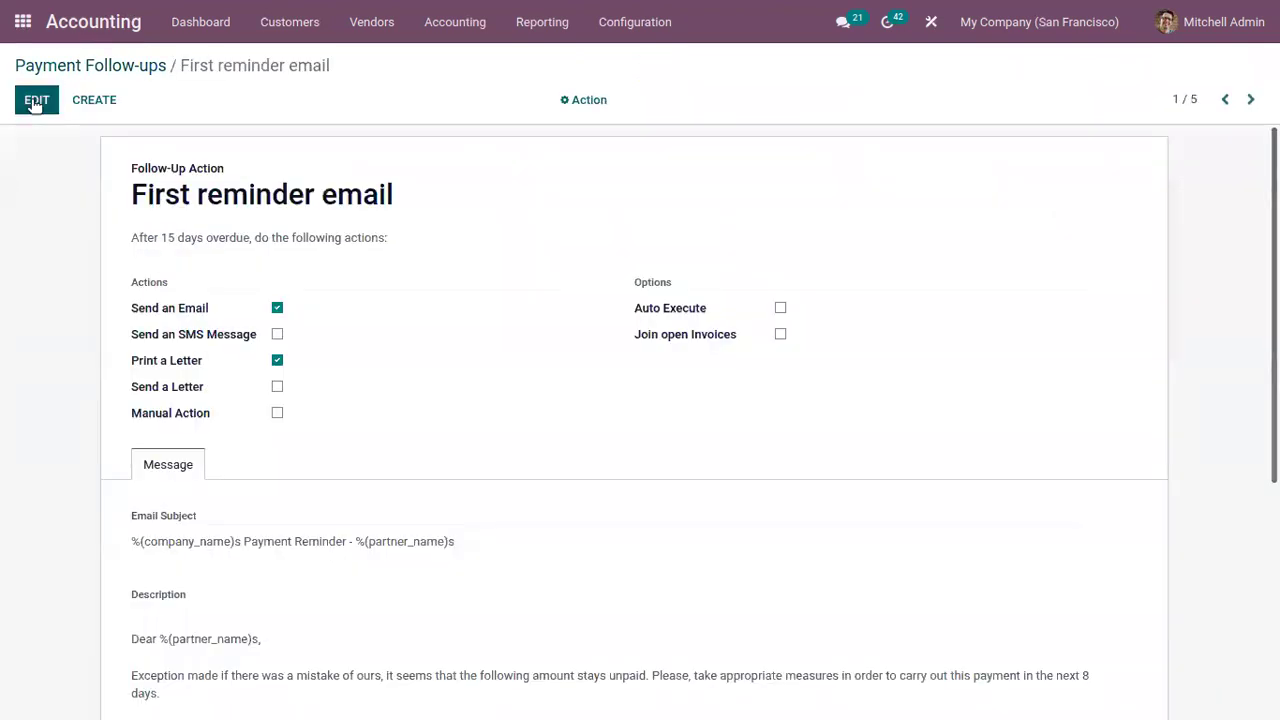
{"action": "left_click", "coordinate": [36, 100]}
{"action": "scroll", "coordinate": [640, 430], "scroll_direction": "down", "scroll_amount": 3}
{"action": "scroll", "coordinate": [640, 430], "scroll_direction": "up", "scroll_amount": 3}
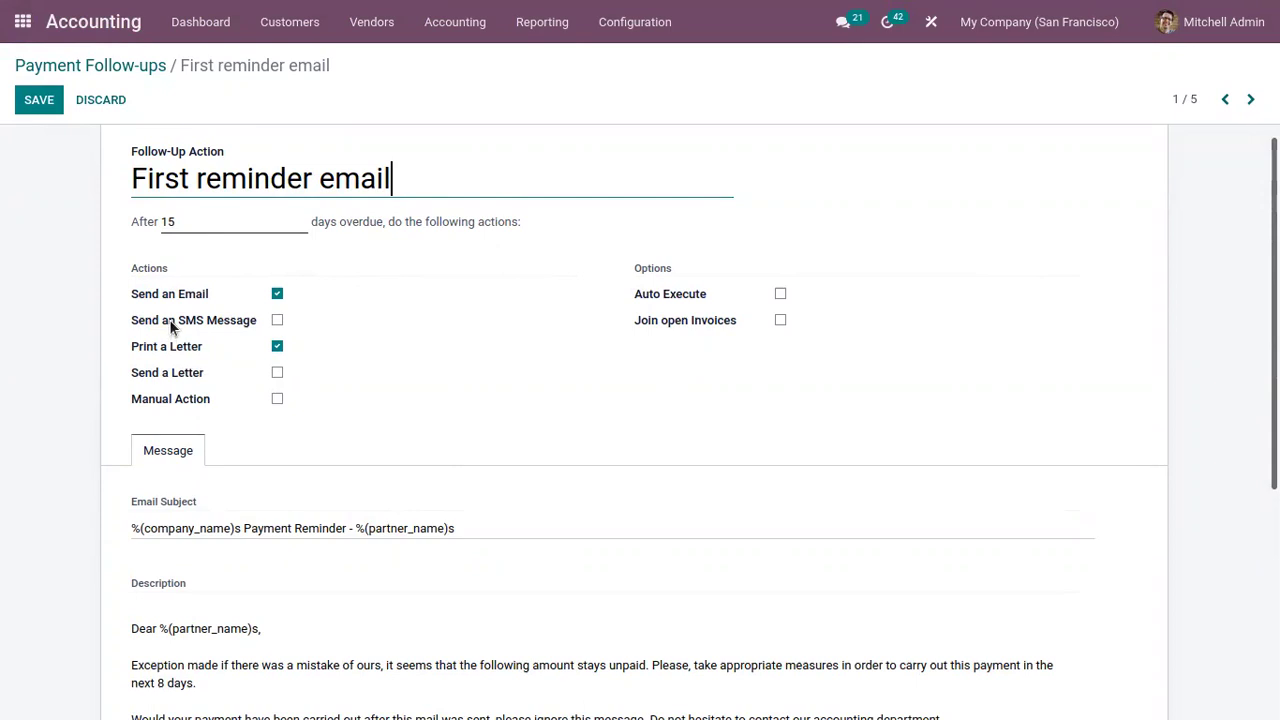
Try the Manual Action option, switch it back off, and disable Print a Letter for the first reminder
{"action": "mouse_move", "coordinate": [171, 326]}
{"action": "left_click", "coordinate": [275, 401]}
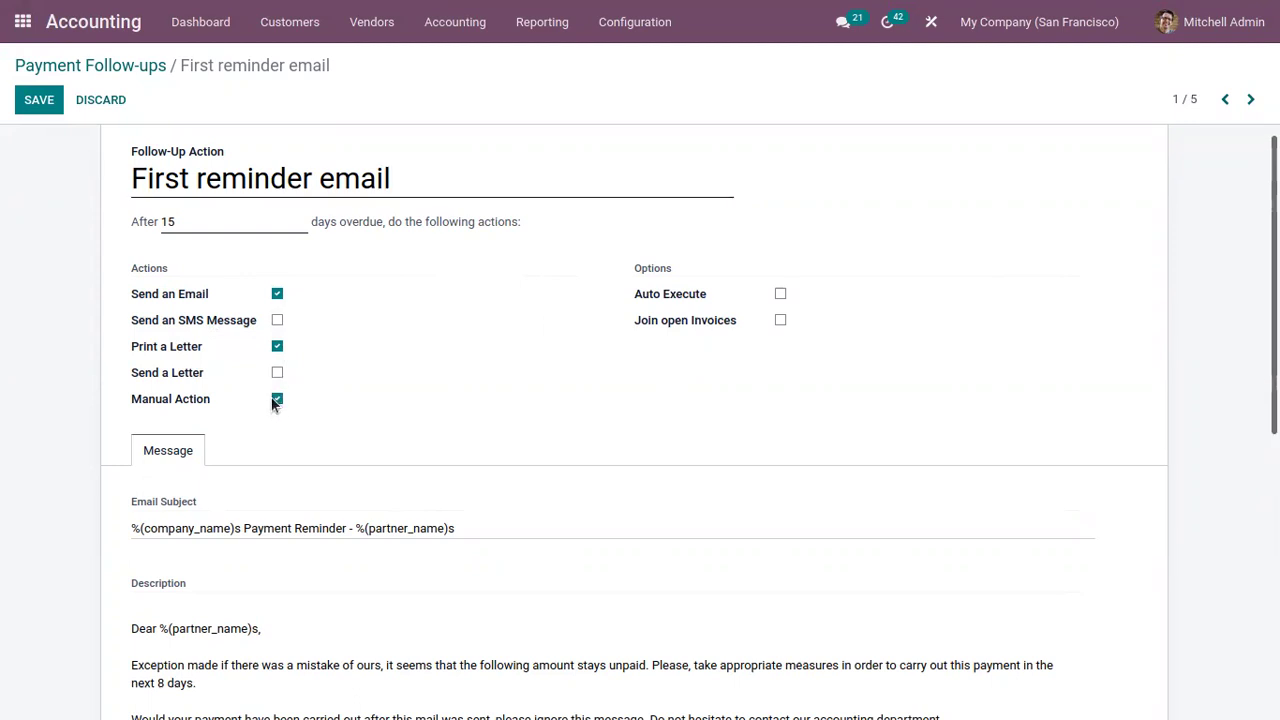
{"action": "left_click", "coordinate": [186, 401]}
{"action": "left_click", "coordinate": [277, 346]}
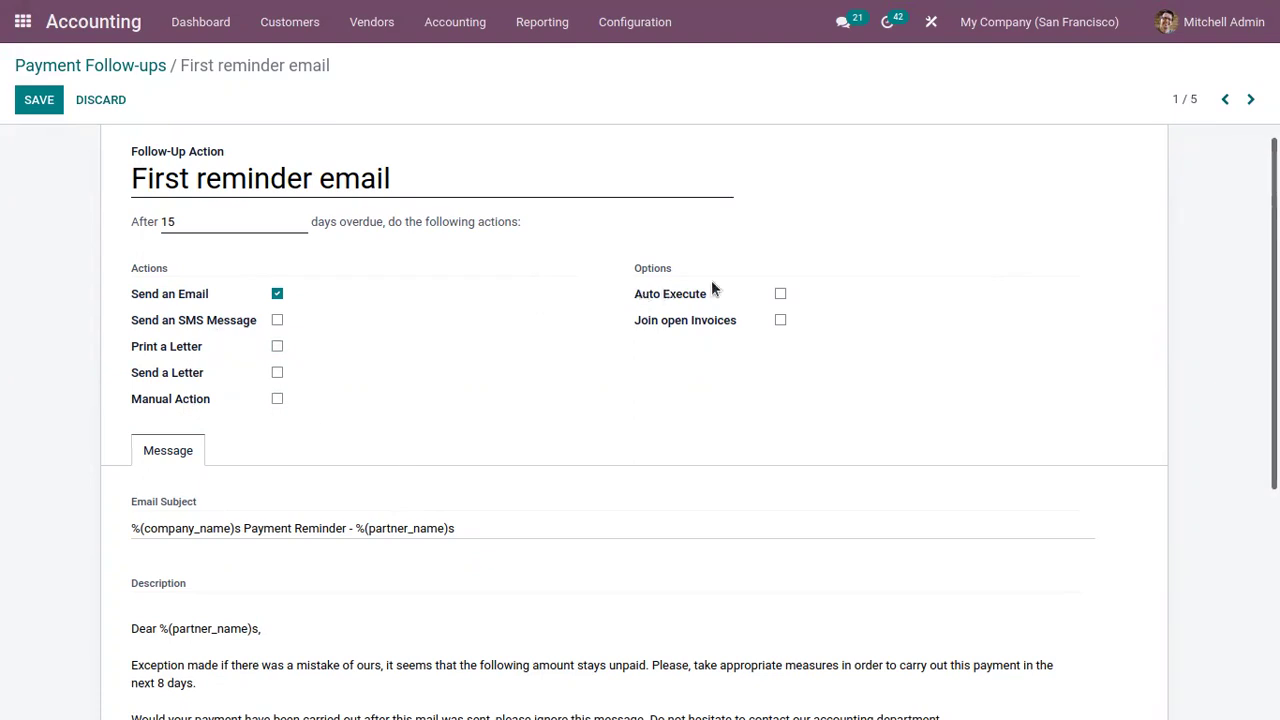
Try the Auto Execute and Join open Invoices options, switching each one back off
{"action": "left_click", "coordinate": [779, 295]}
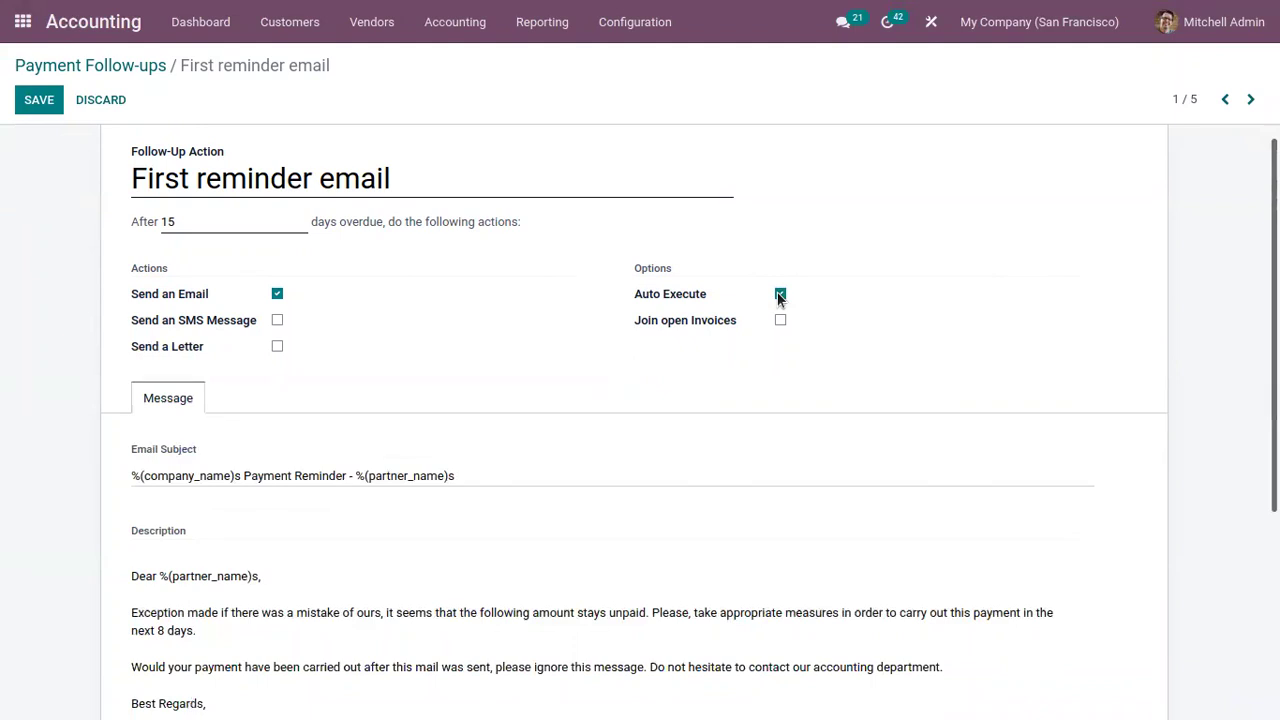
{"action": "left_click", "coordinate": [779, 294]}
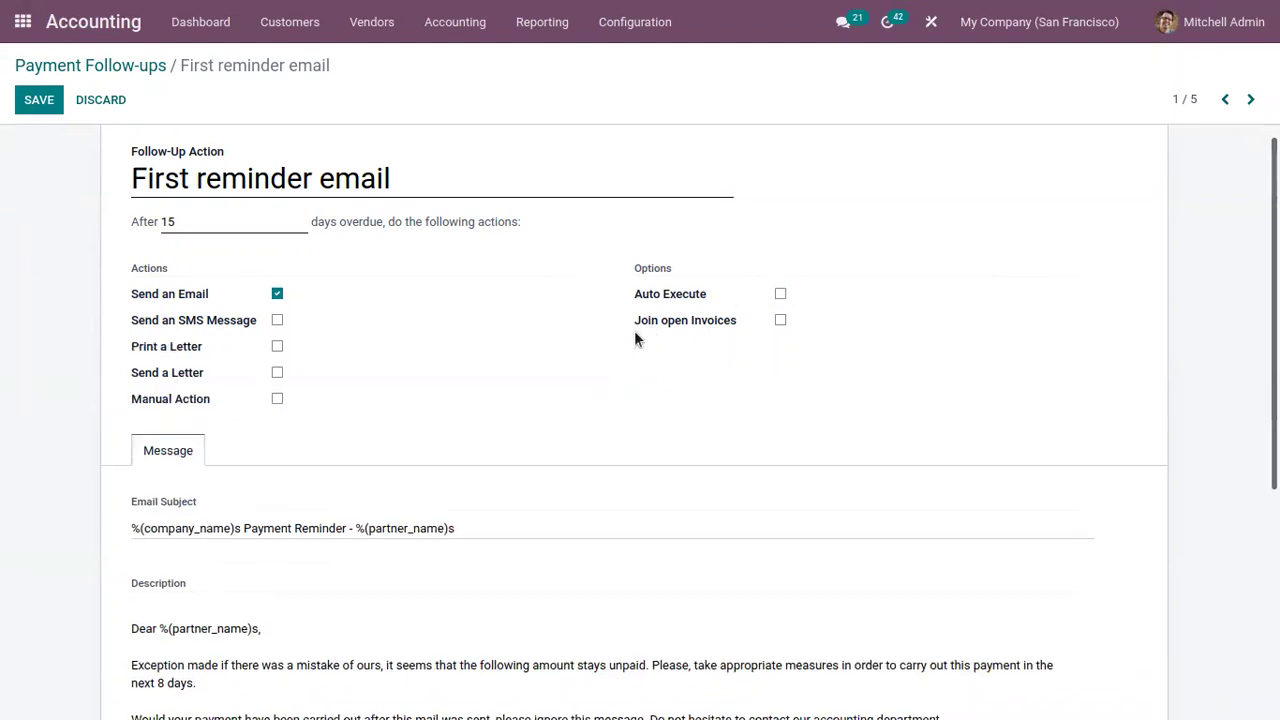
{"action": "left_click", "coordinate": [781, 321]}
{"action": "left_click", "coordinate": [780, 321]}
Examine the reminder's email subject, description text and the keywords available for building customized messages
{"action": "scroll", "coordinate": [945, 332], "scroll_direction": "down", "scroll_amount": 1}
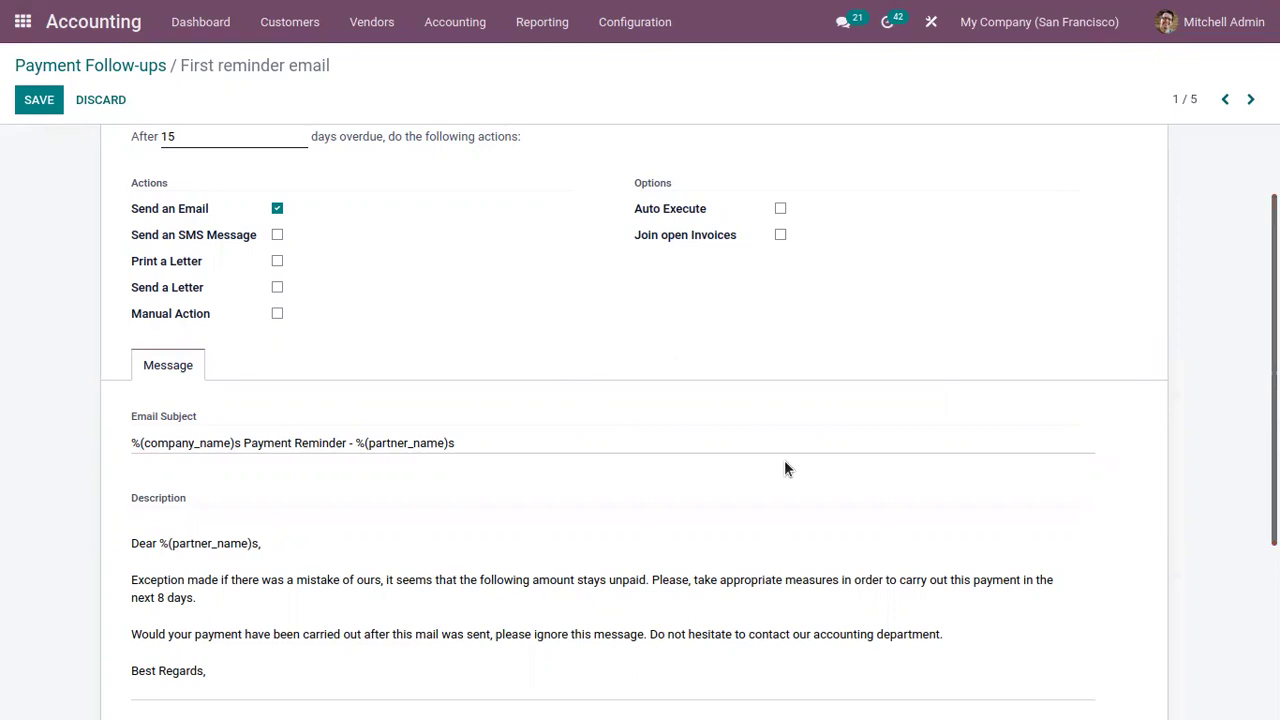
{"action": "scroll", "coordinate": [897, 491], "scroll_direction": "down", "scroll_amount": 3}
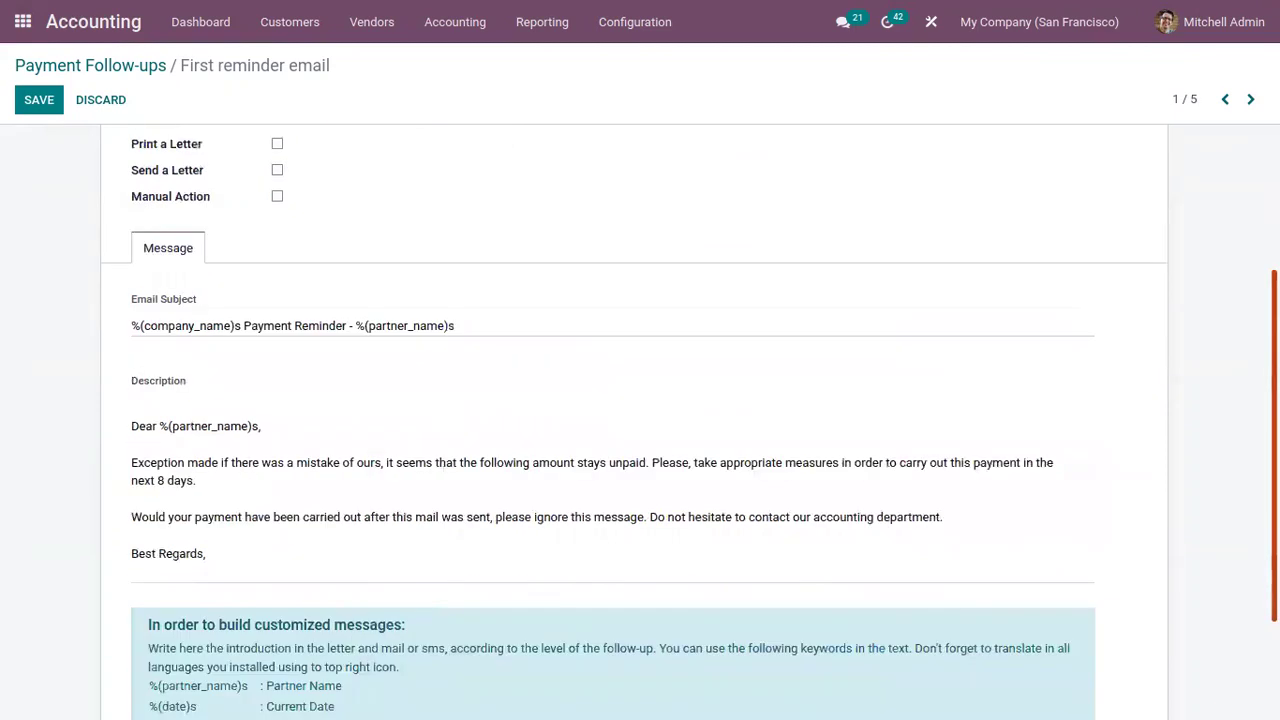
{"action": "scroll", "coordinate": [1243, 534], "scroll_direction": "up", "scroll_amount": 1}
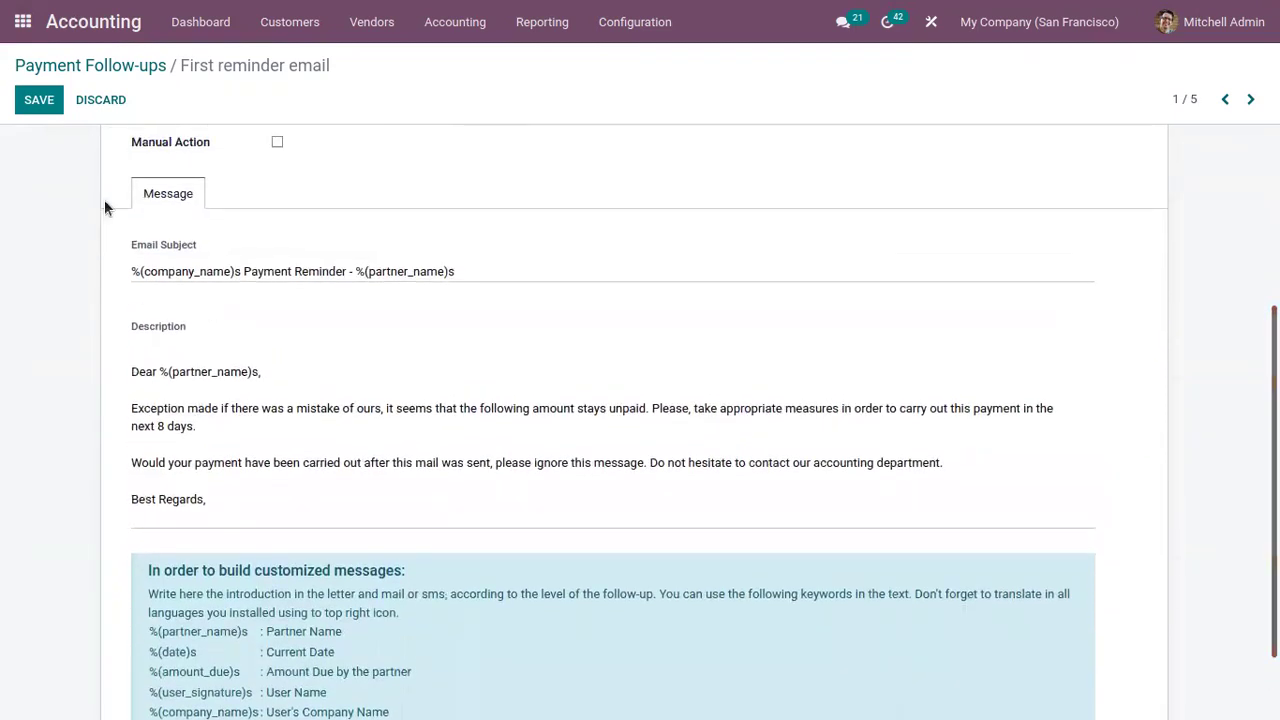
{"action": "left_click", "coordinate": [174, 271]}
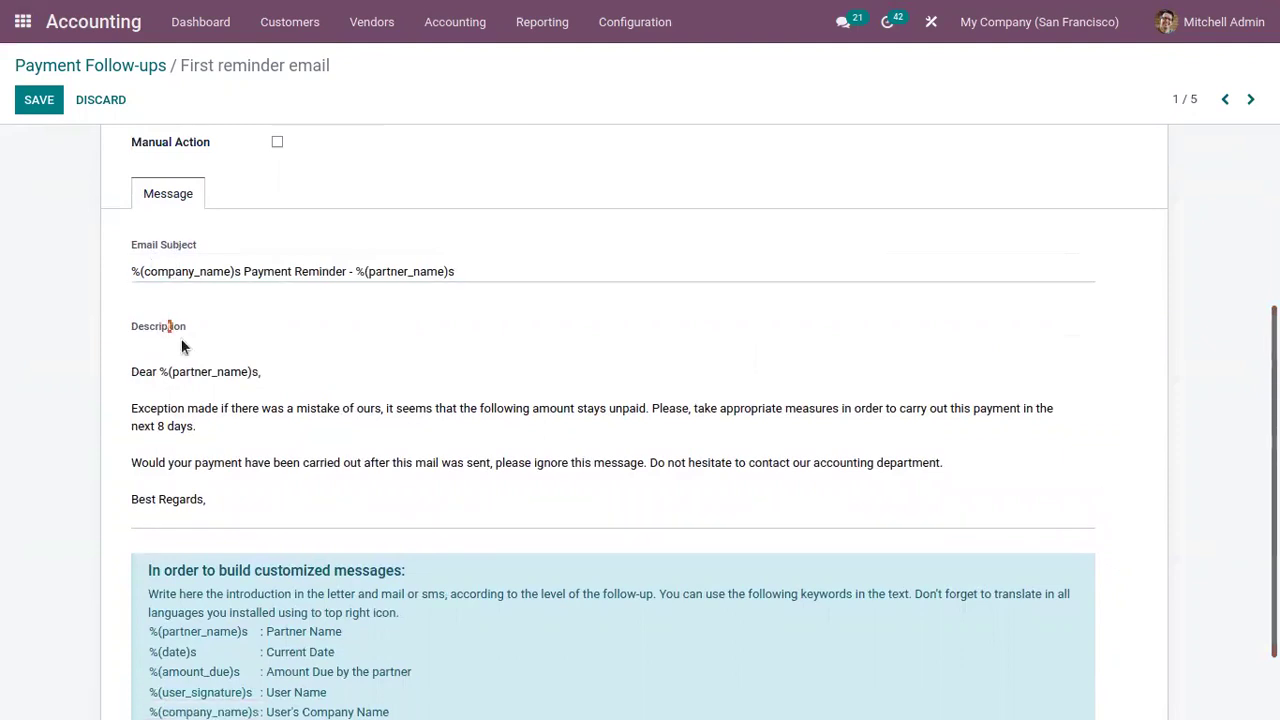
{"action": "left_click", "coordinate": [193, 444]}
{"action": "left_click", "coordinate": [200, 517]}
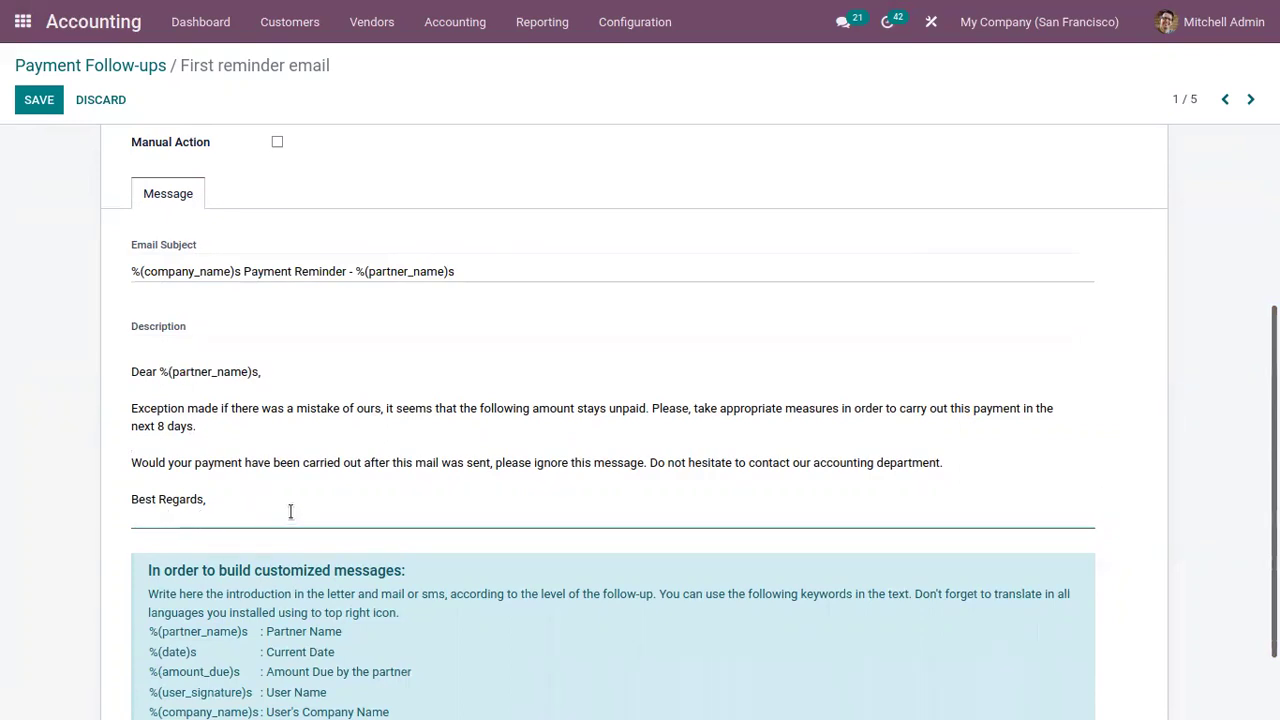
{"action": "scroll", "coordinate": [640, 420], "scroll_direction": "down", "scroll_amount": 1}
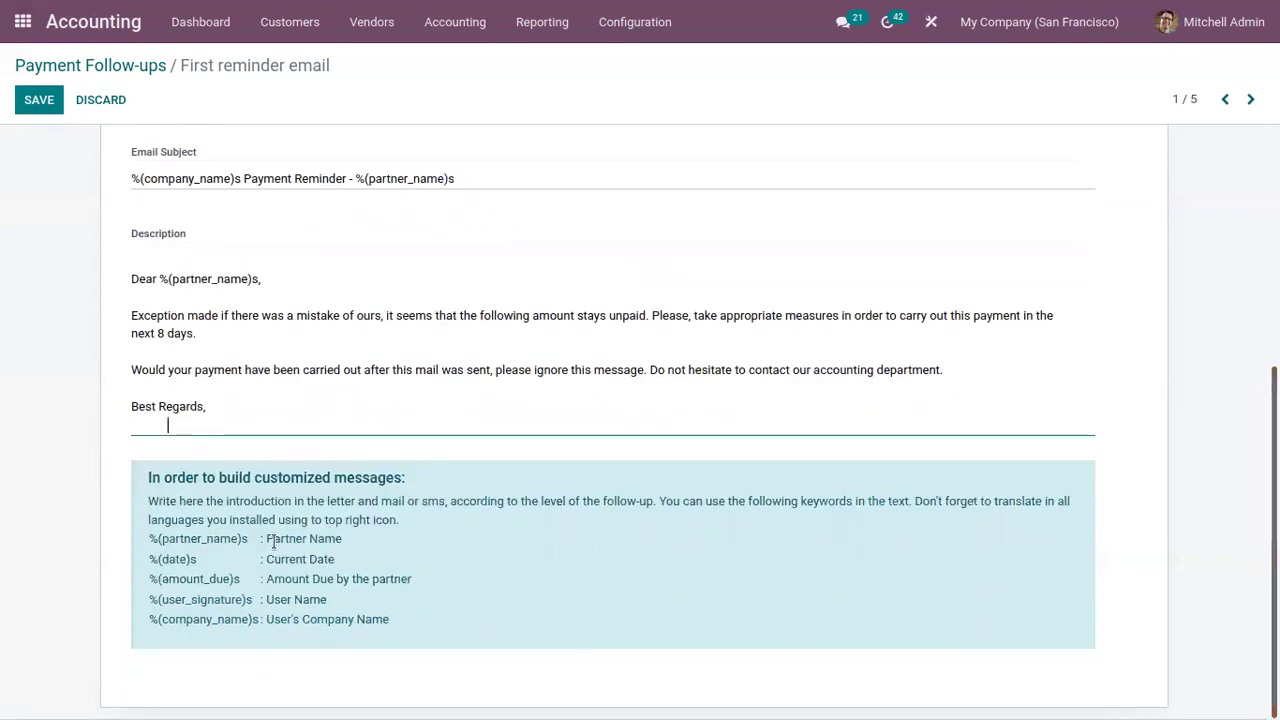
{"action": "left_click_drag", "start_coordinate": [143, 538], "coordinate": [258, 538]}
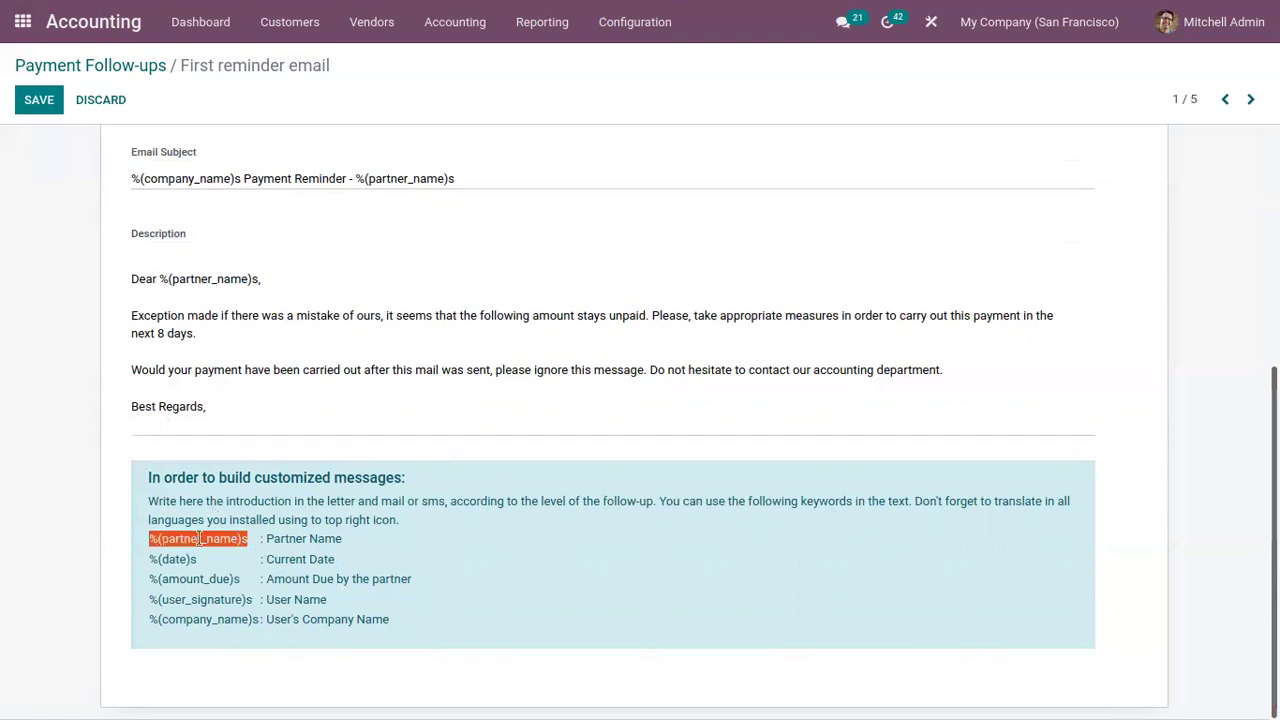
{"action": "left_click", "coordinate": [250, 545]}
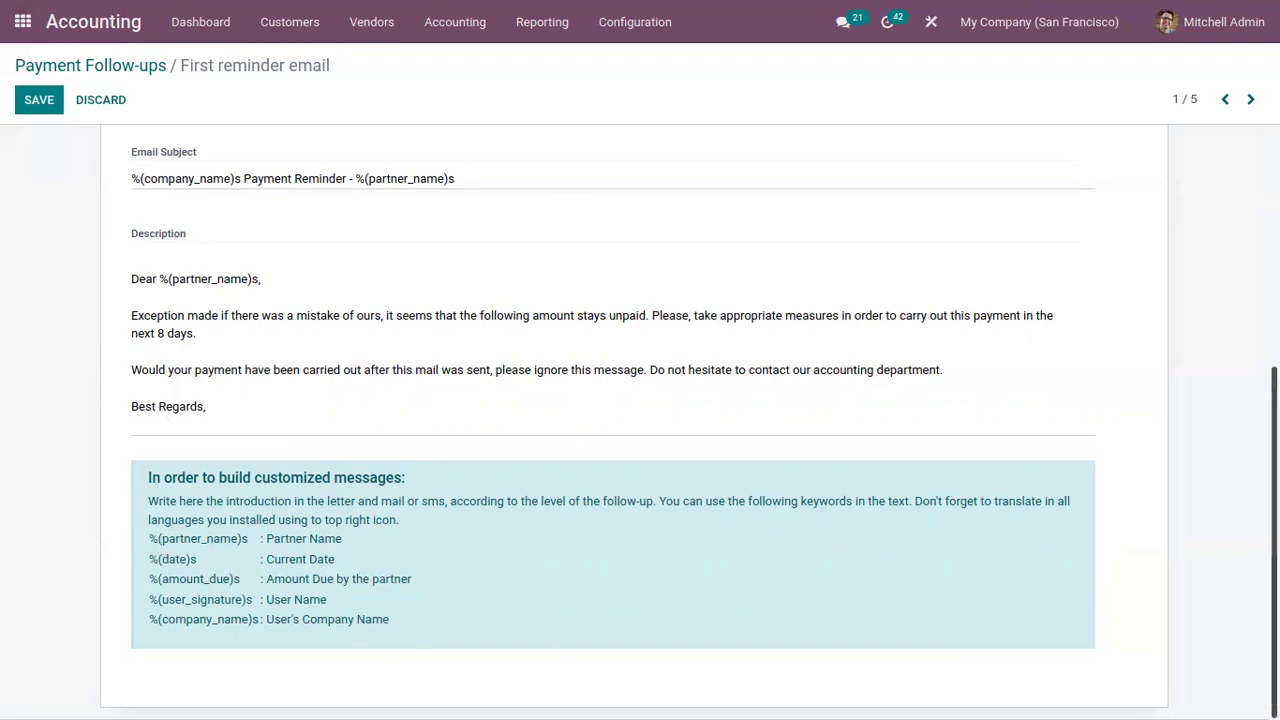
{"action": "scroll", "coordinate": [640, 420], "scroll_direction": "up", "scroll_amount": 1}
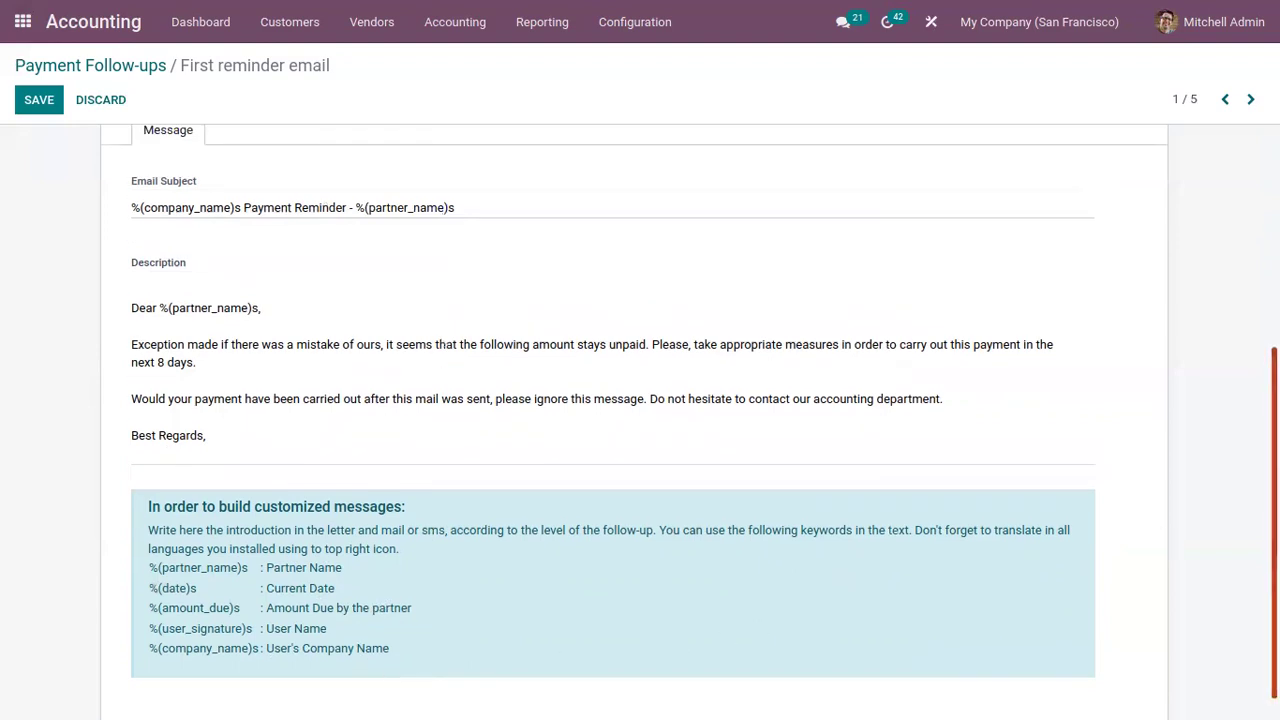
{"action": "scroll", "coordinate": [362, 588], "scroll_direction": "up", "scroll_amount": 3}
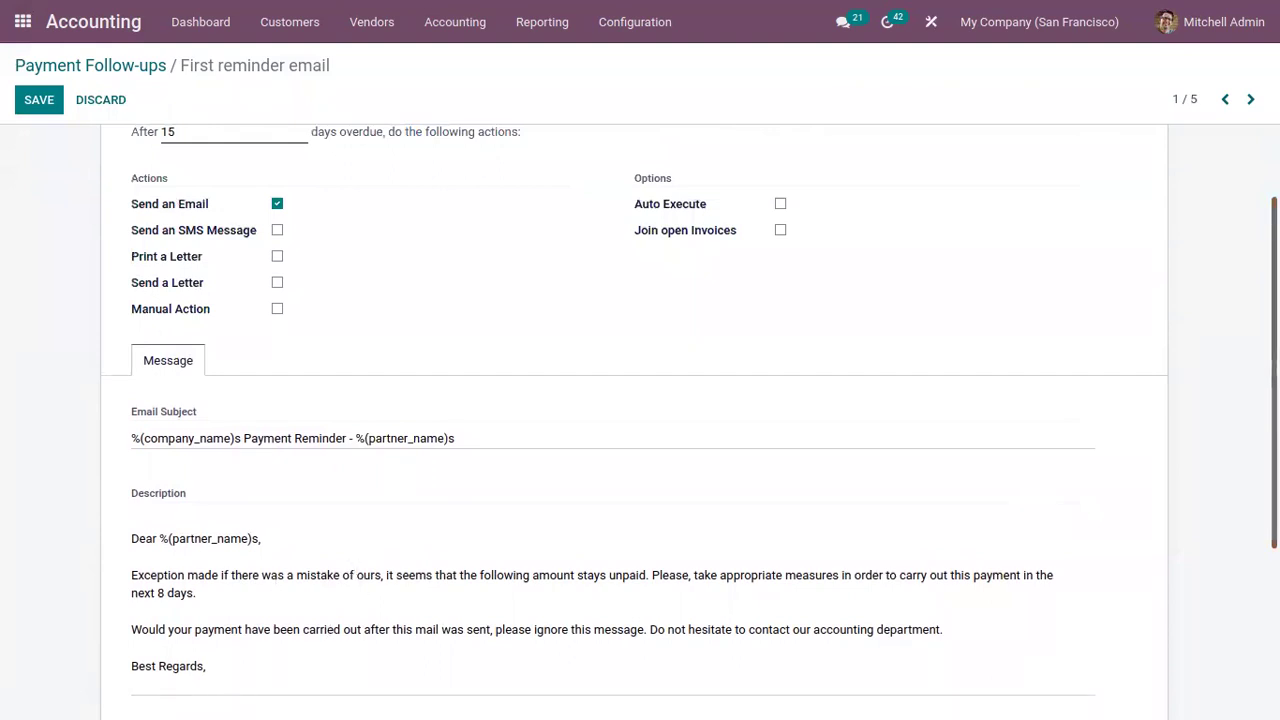
{"action": "scroll", "coordinate": [1034, 669], "scroll_direction": "down", "scroll_amount": 3}
Set the First reminder email's overdue delay to -15 days and save the follow-up level
{"action": "scroll", "coordinate": [1034, 669], "scroll_direction": "up", "scroll_amount": 5}
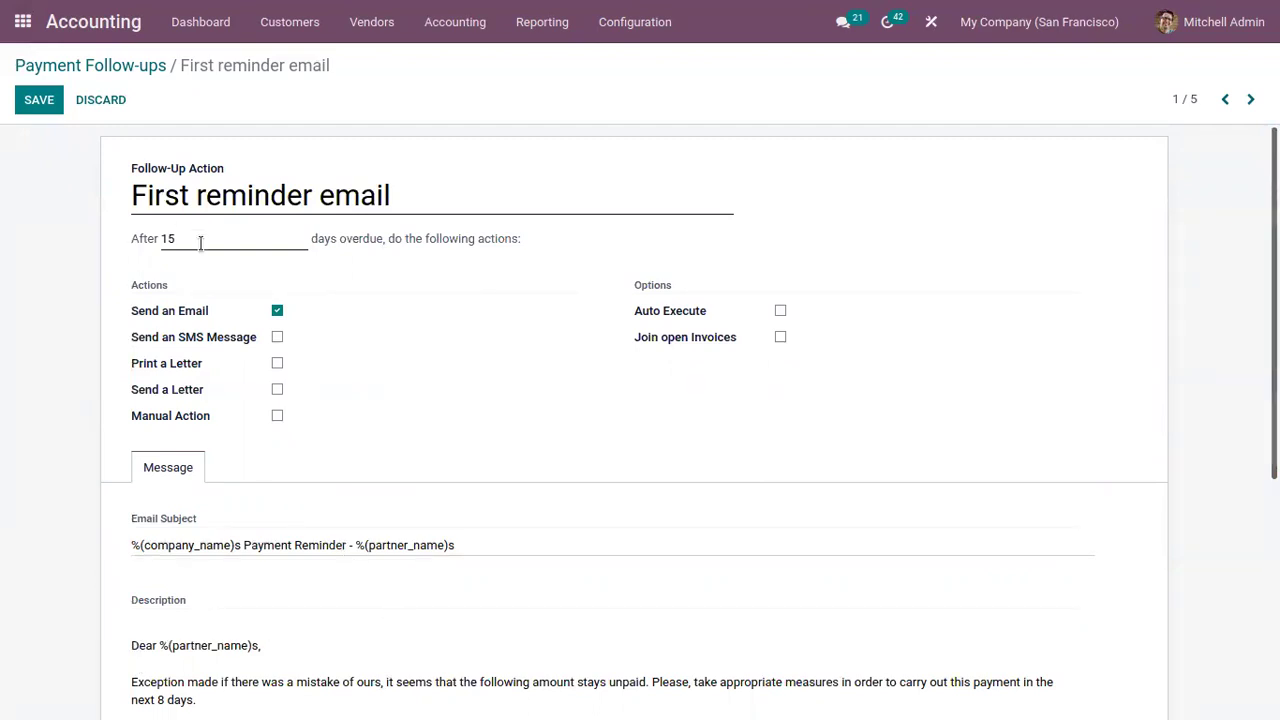
{"action": "mouse_move", "coordinate": [200, 243]}
{"action": "mouse_move", "coordinate": [195, 238]}
{"action": "left_click", "coordinate": [184, 238]}
{"action": "left_click", "coordinate": [37, 100]}
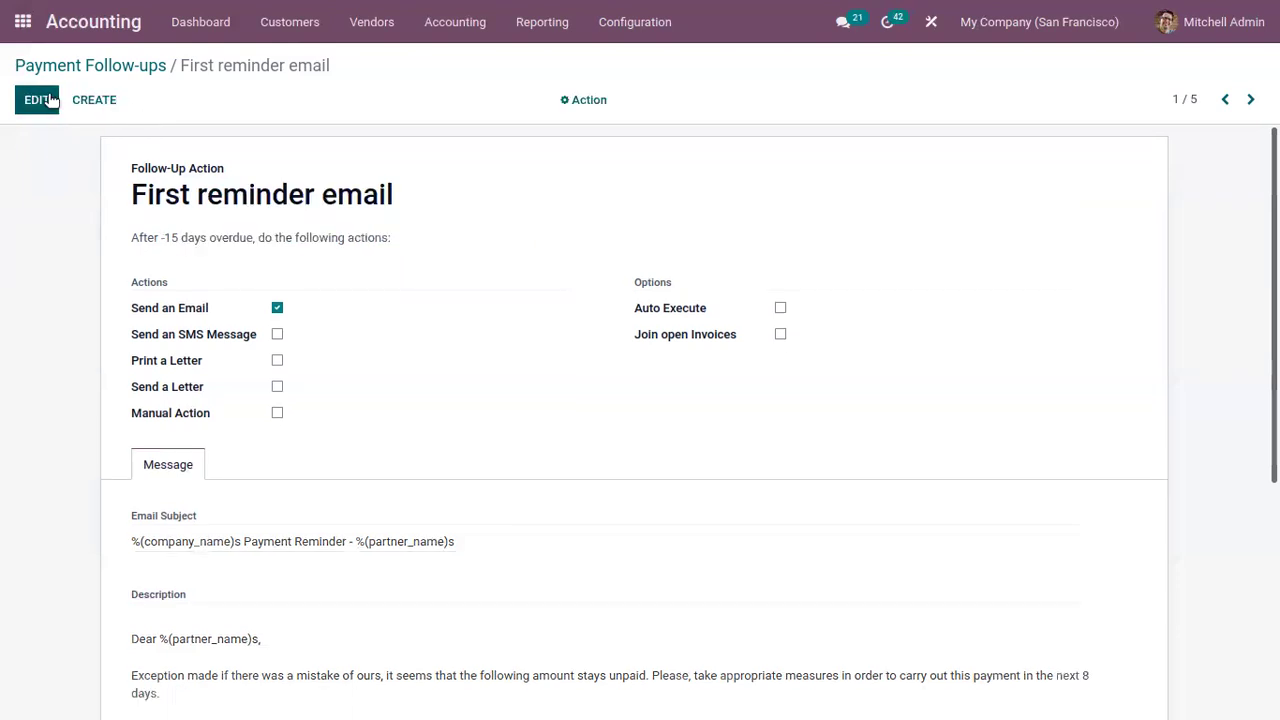
Review the Second reminder letter and email and the Urging reminder email follow-up levels, returning to the payment follow-ups list
{"action": "left_click", "coordinate": [133, 60]}
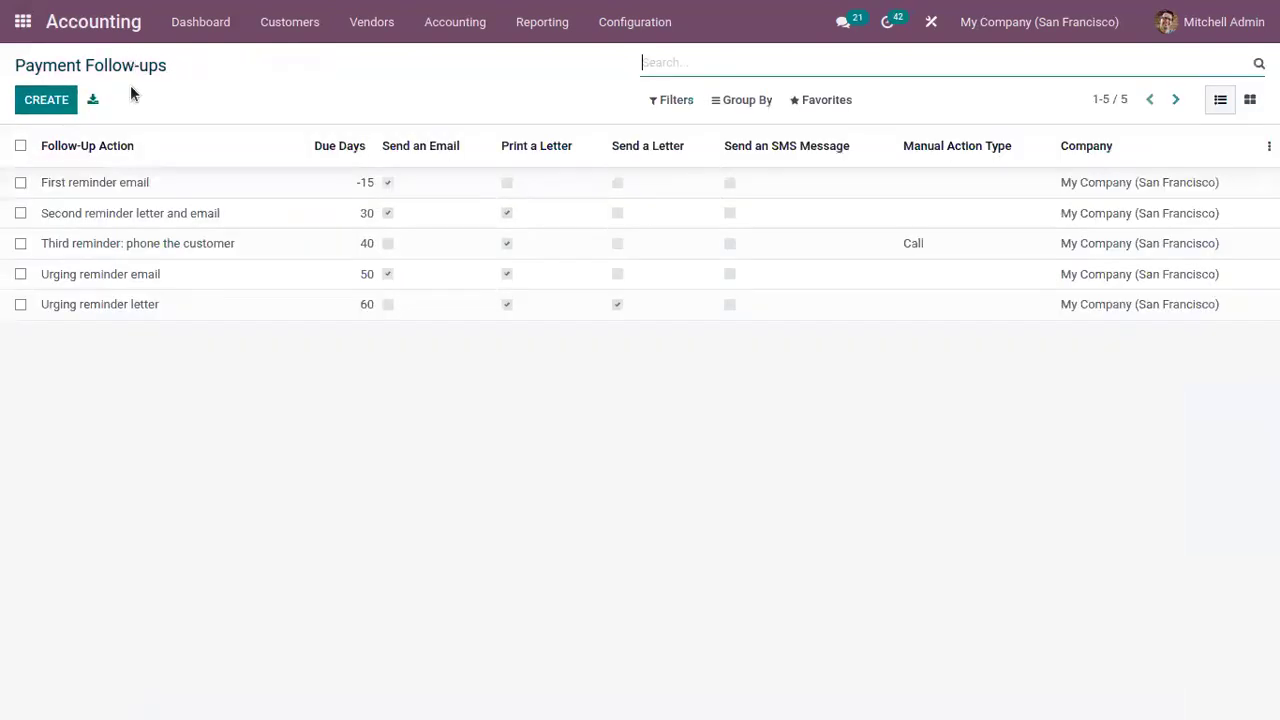
{"action": "left_click", "coordinate": [128, 217]}
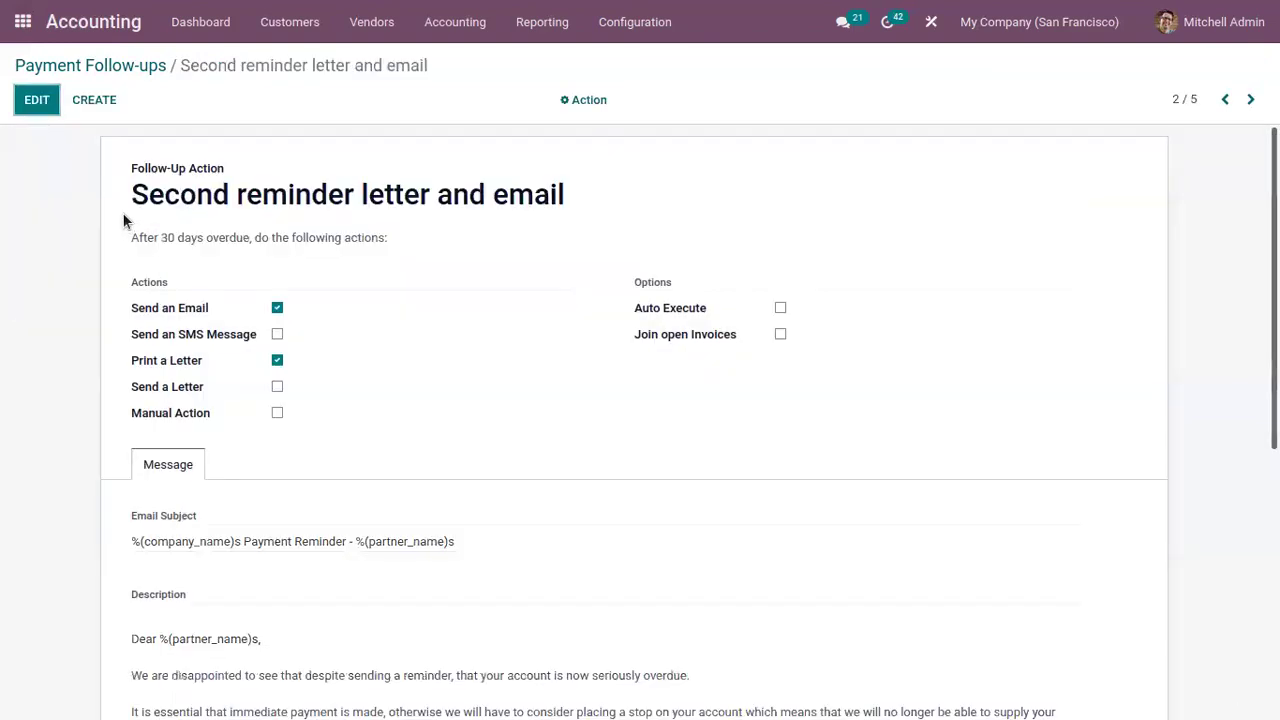
{"action": "left_click", "coordinate": [72, 72]}
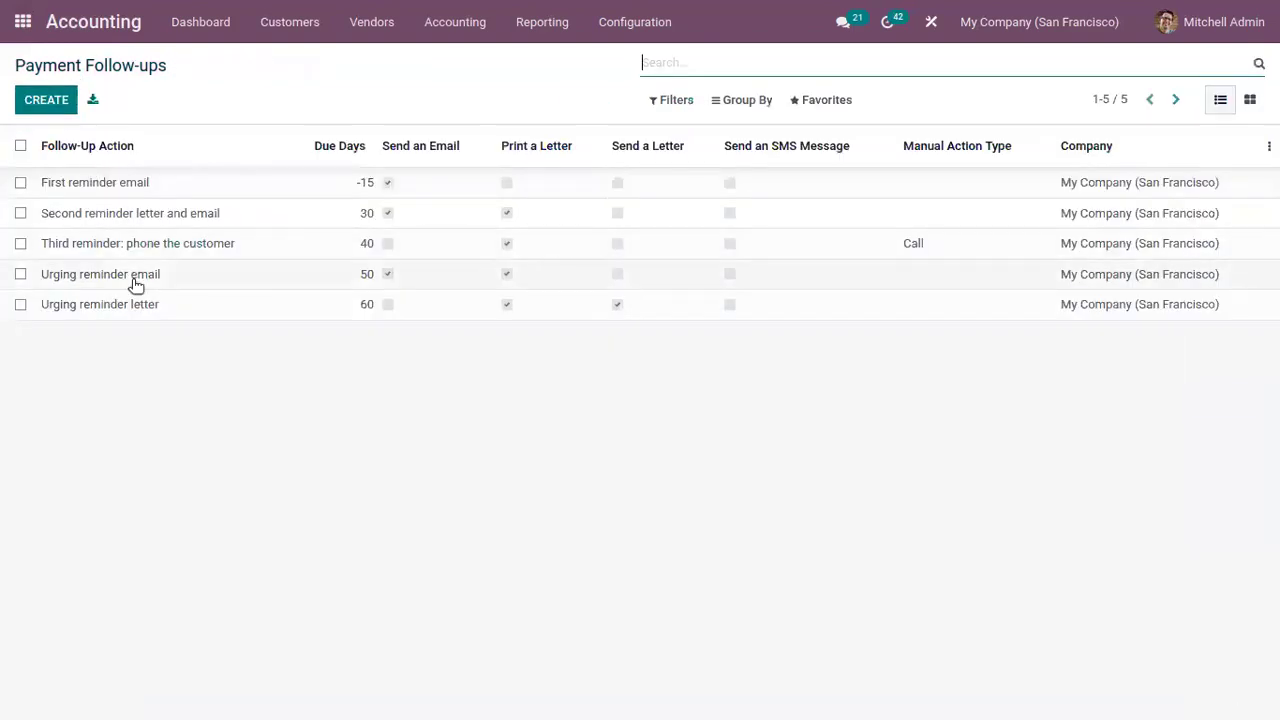
{"action": "left_click", "coordinate": [131, 276]}
{"action": "left_click", "coordinate": [89, 68]}
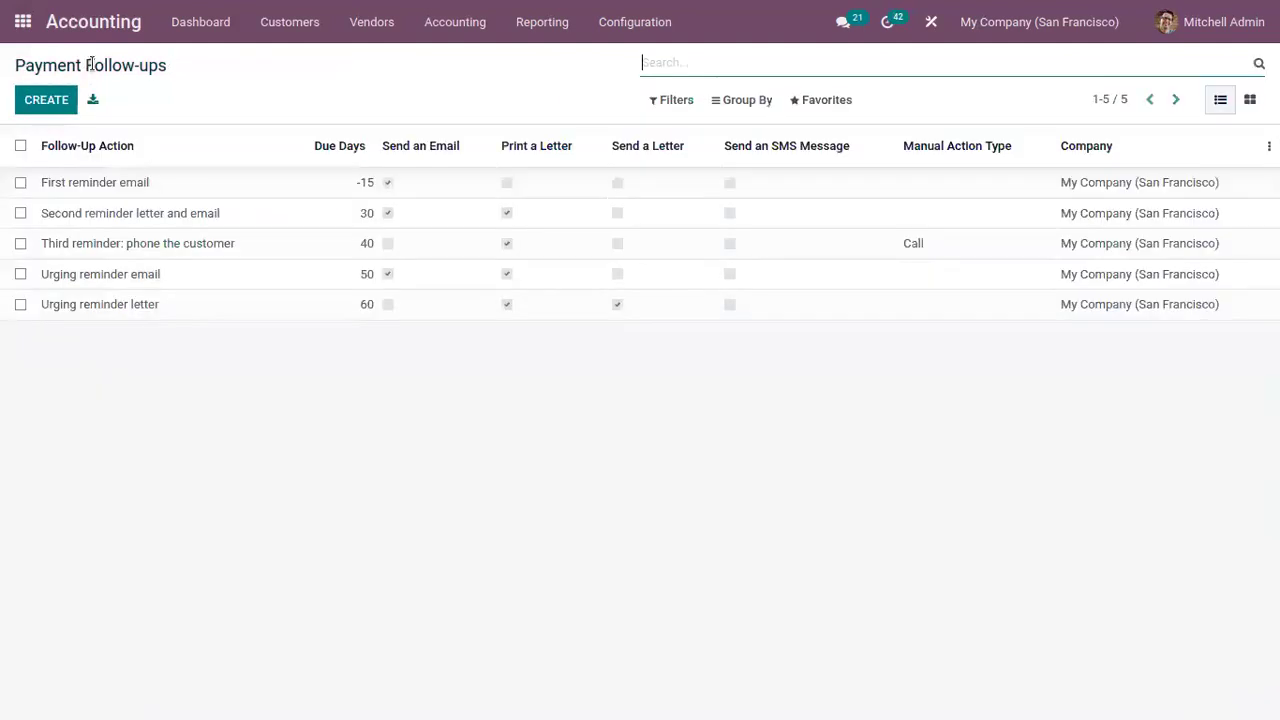
Enable Manual Action on the First reminder email level, assigning the admin user as responsible and Call as the manual action type
{"action": "left_click", "coordinate": [243, 186]}
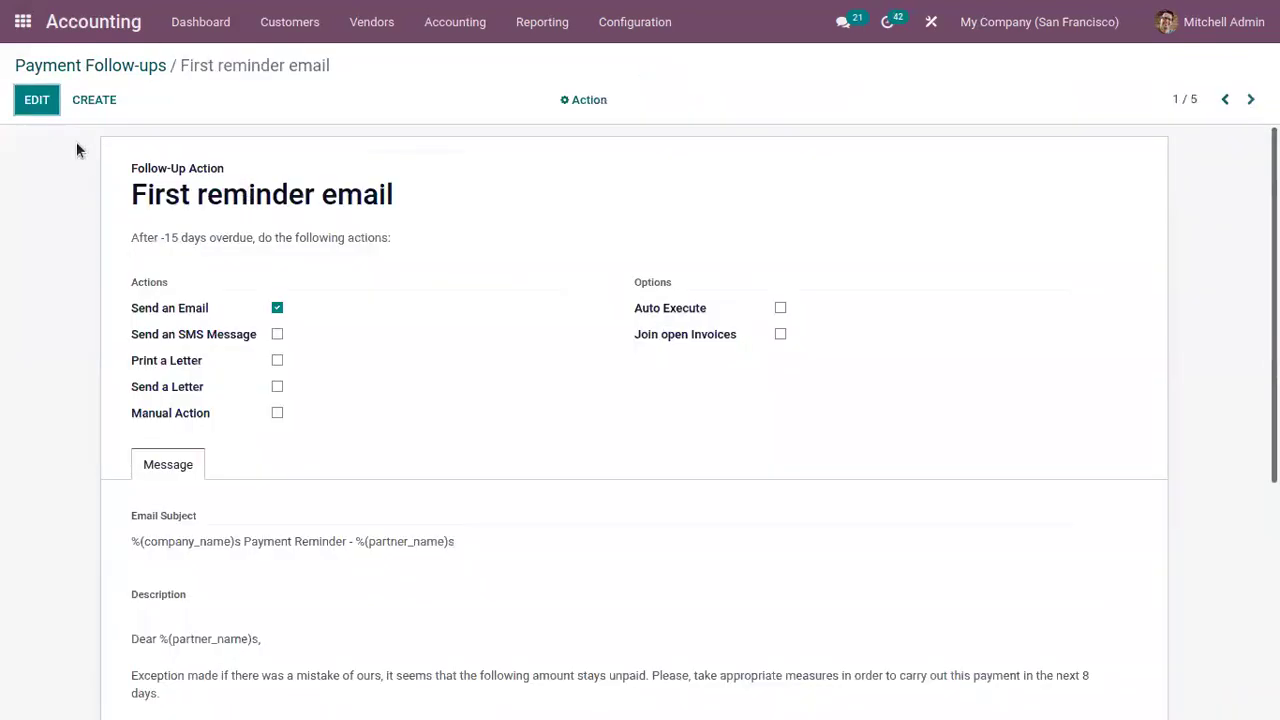
{"action": "left_click", "coordinate": [41, 108]}
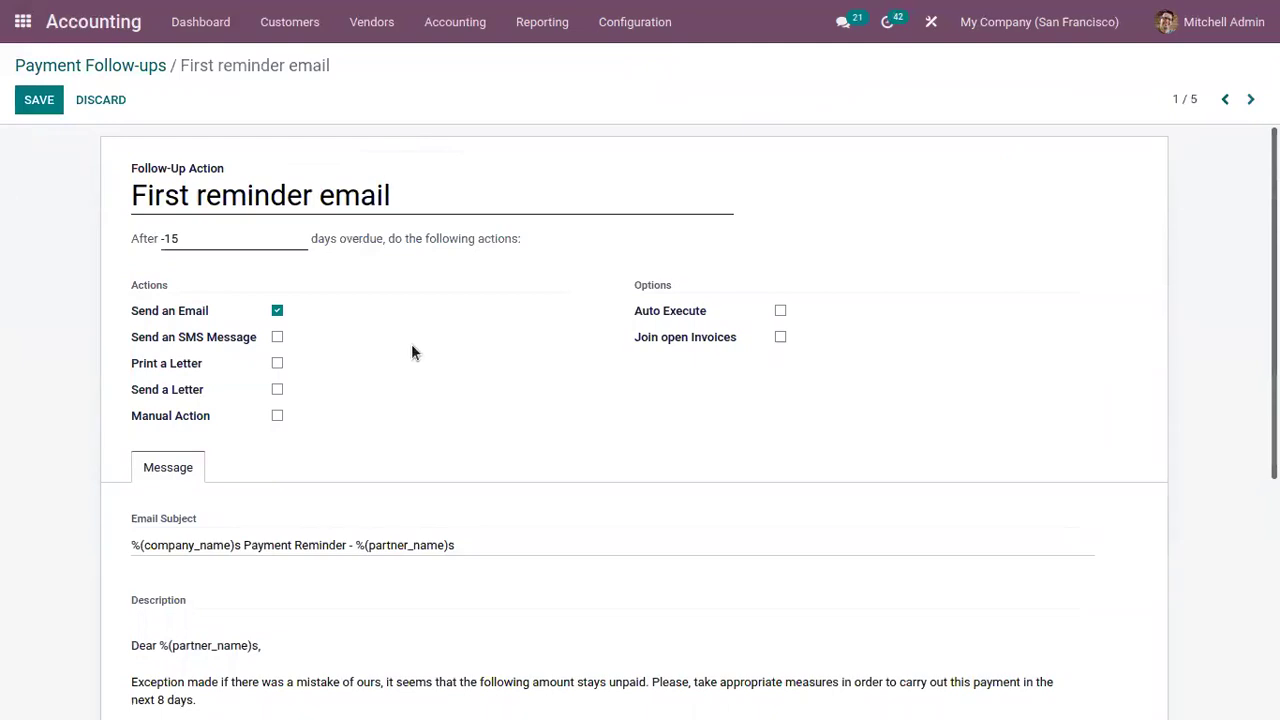
{"action": "left_click", "coordinate": [277, 416]}
{"action": "scroll", "coordinate": [897, 418], "scroll_direction": "down", "scroll_amount": 4}
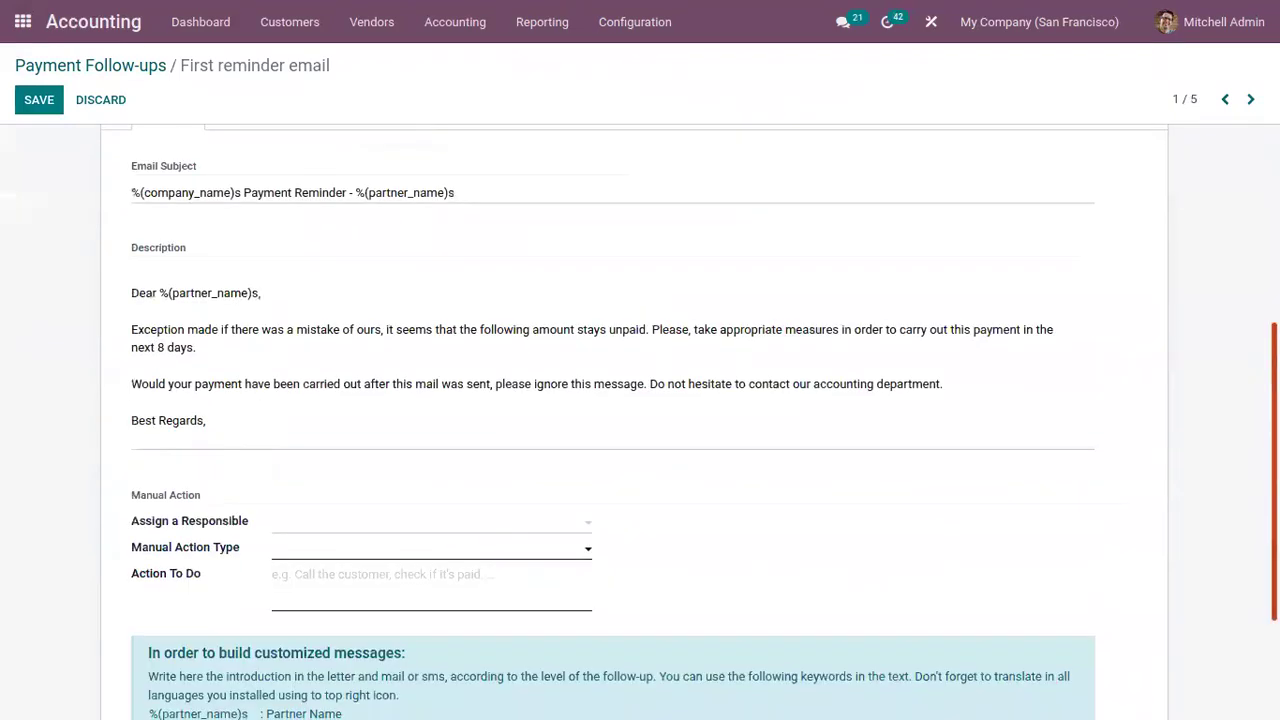
{"action": "left_click", "coordinate": [384, 515]}
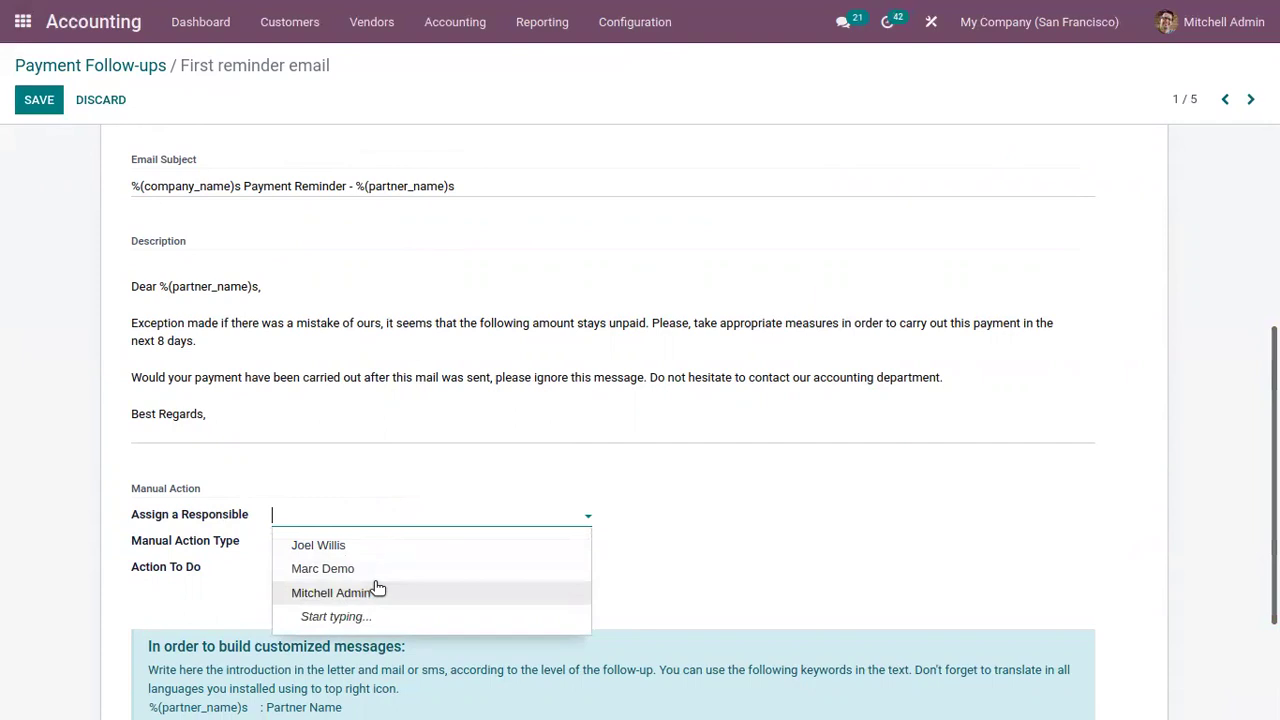
{"action": "left_click", "coordinate": [374, 589]}
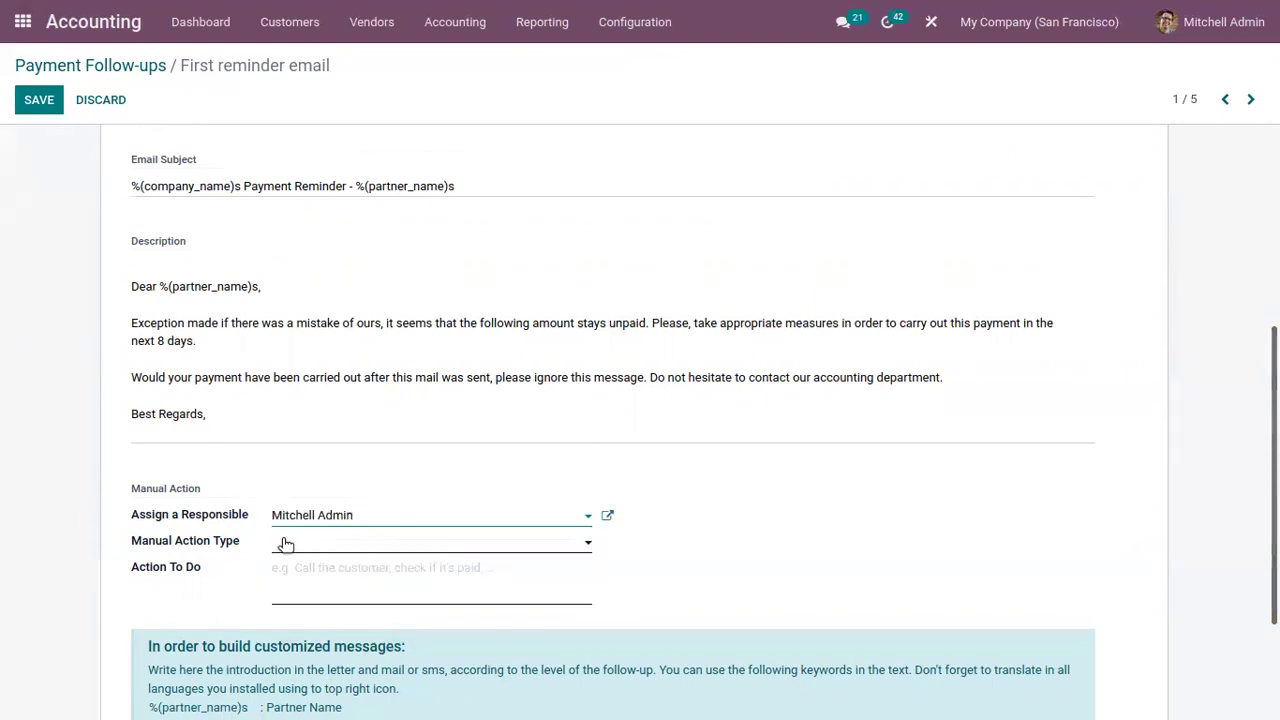
{"action": "left_click", "coordinate": [346, 549]}
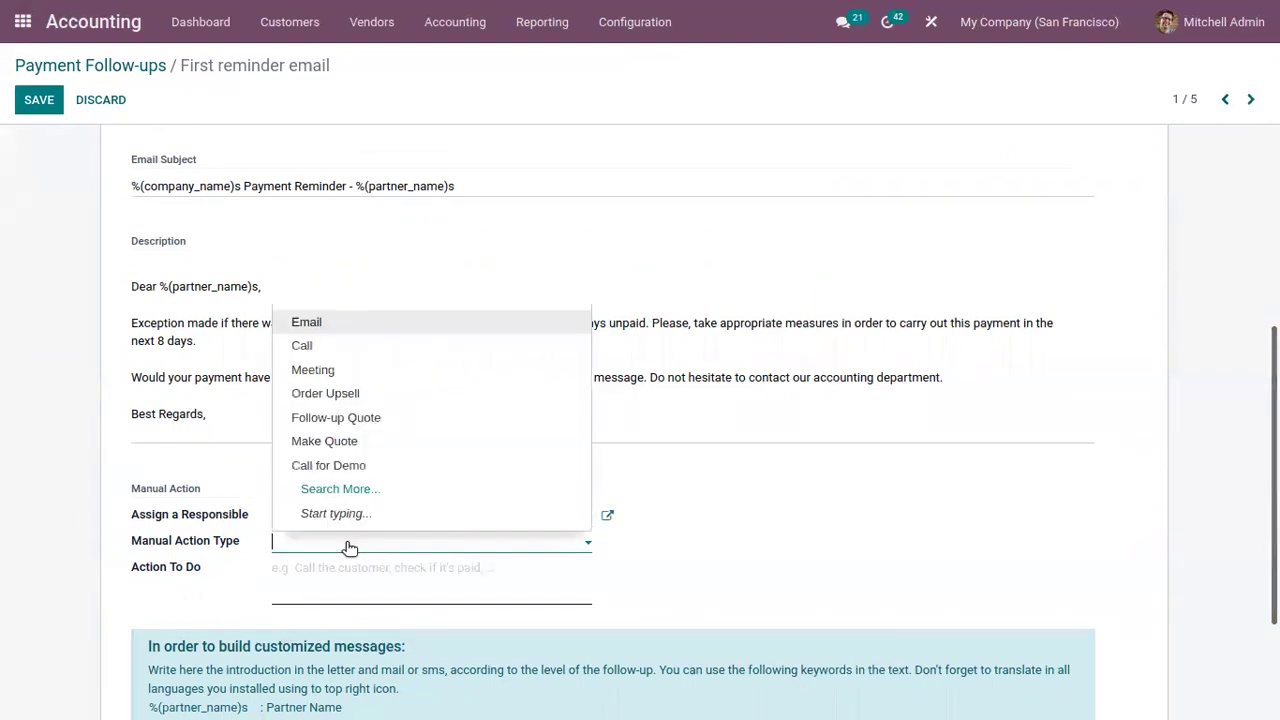
{"action": "left_click", "coordinate": [336, 347]}
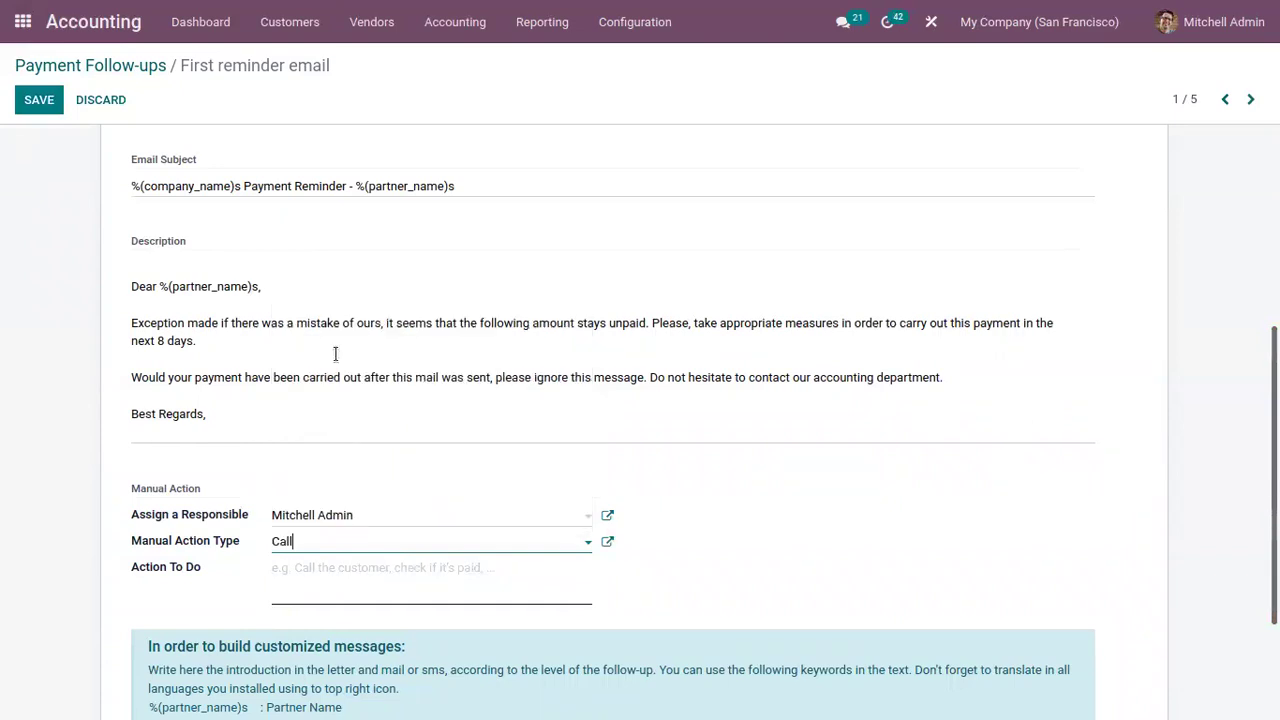
Enter "Call the customer and check if the amount is paid" as the action to do, save the level and return to the follow-ups list
{"action": "left_click", "coordinate": [315, 580]}
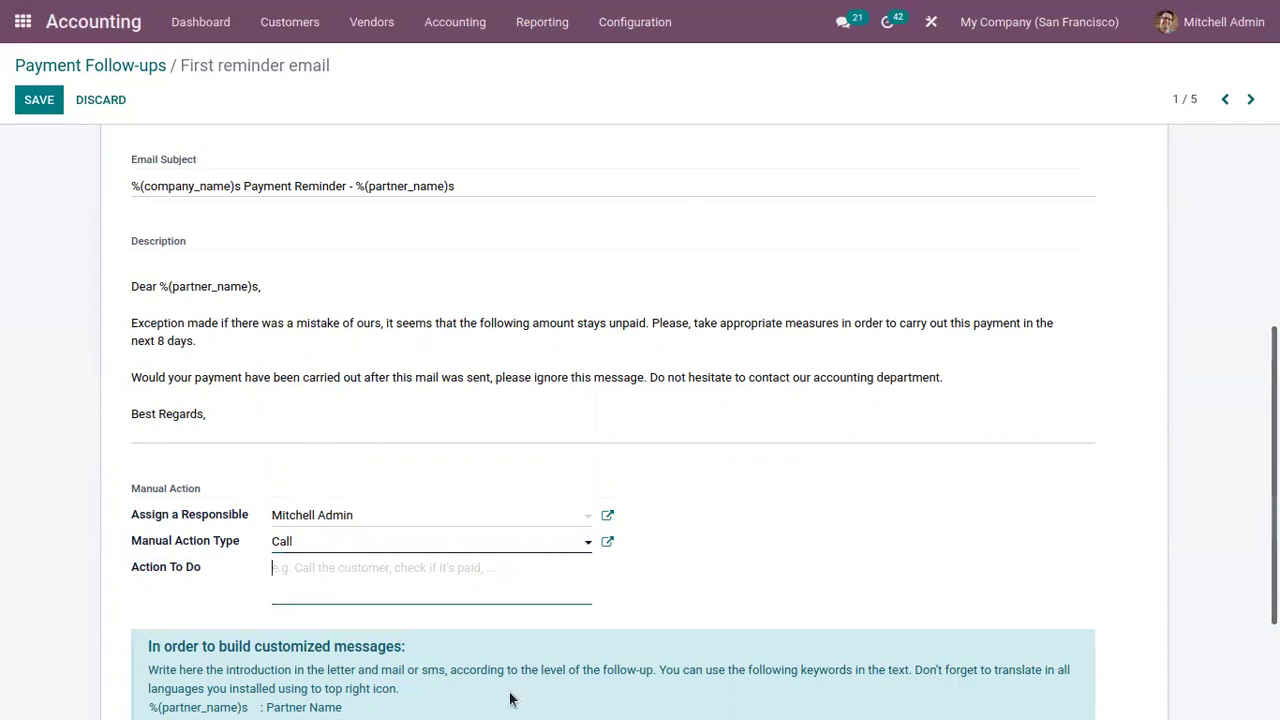
{"action": "type", "text": "Ca"}
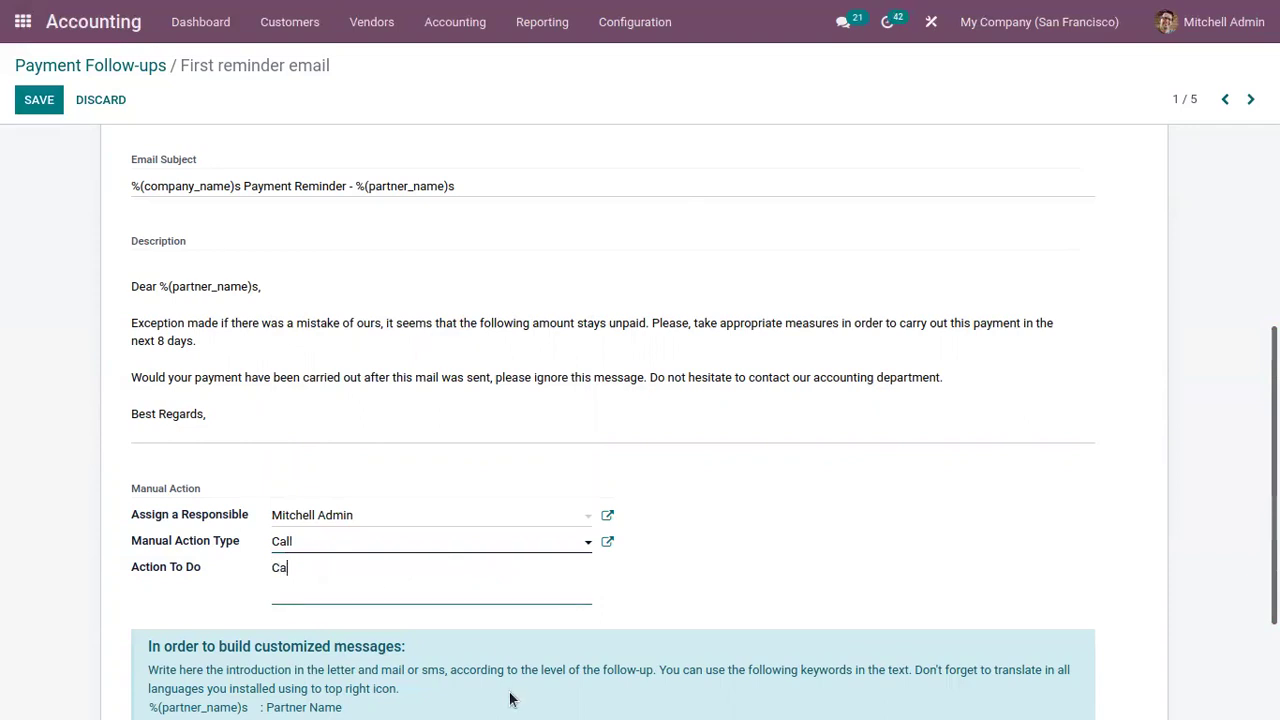
{"action": "type", "text": "ll the customer and chec"}
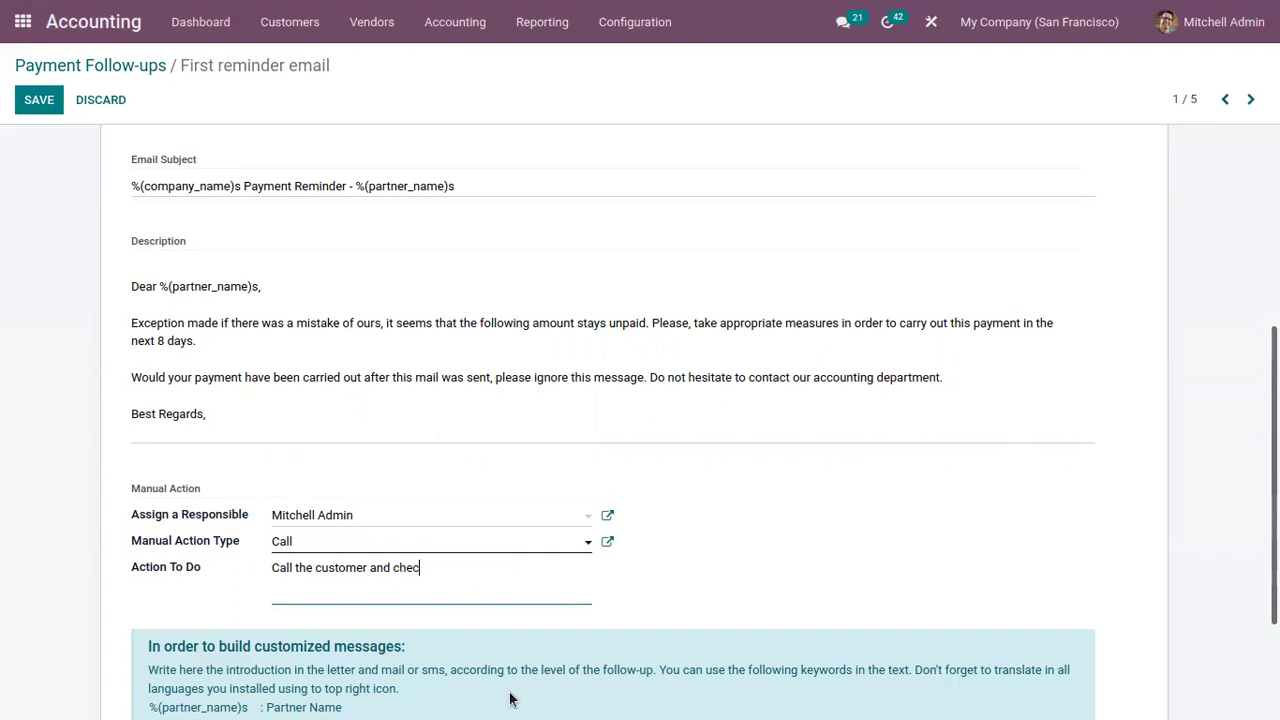
{"action": "type", "text": "k if the amount is op"}
{"action": "key", "text": "Home"}
{"action": "type", "text": "en"}
{"action": "left_click", "coordinate": [39, 100]}
{"action": "left_click", "coordinate": [100, 66]}
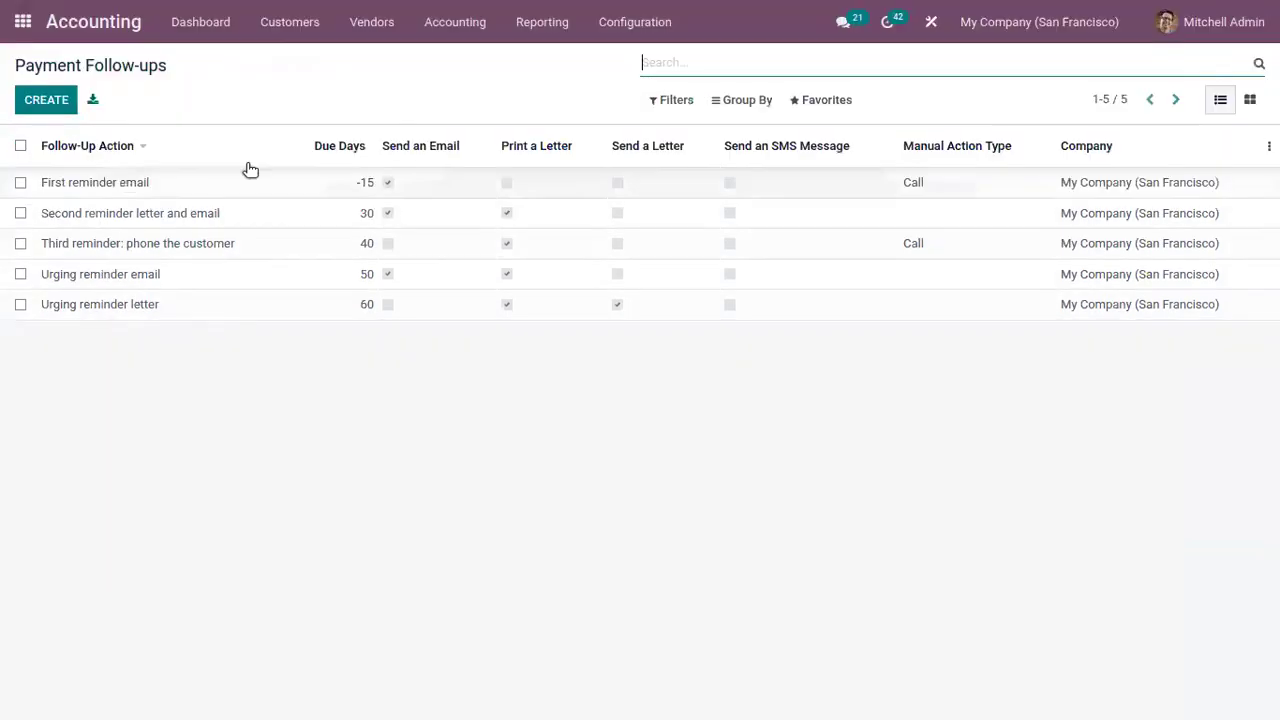
Create a new customer invoice and select its customer
{"action": "left_click", "coordinate": [285, 30]}
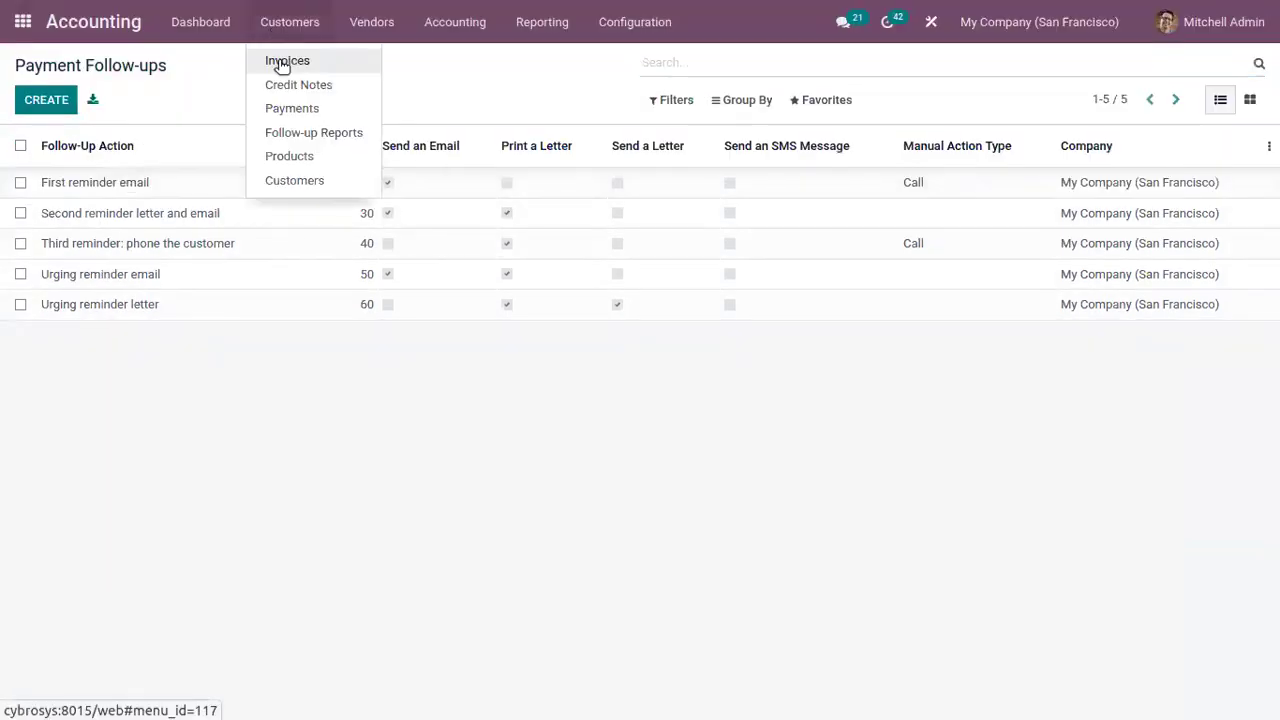
{"action": "left_click", "coordinate": [283, 62]}
{"action": "left_click", "coordinate": [47, 101]}
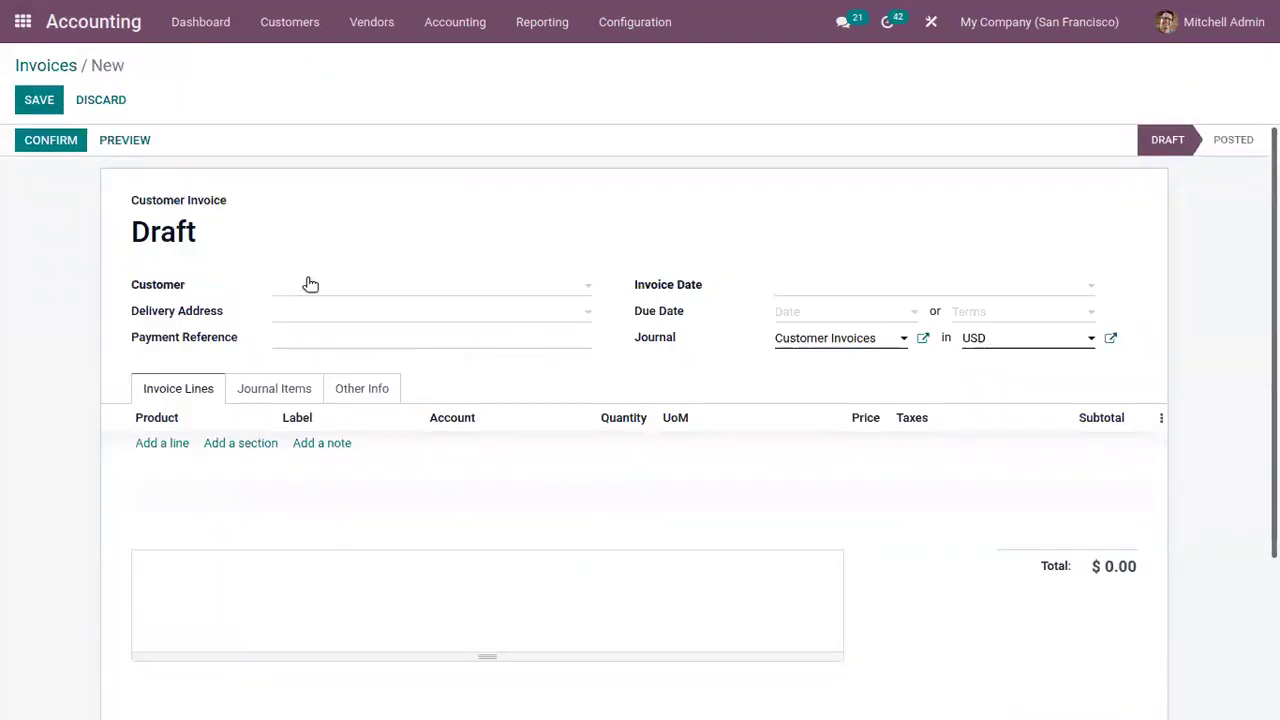
{"action": "left_click", "coordinate": [308, 284]}
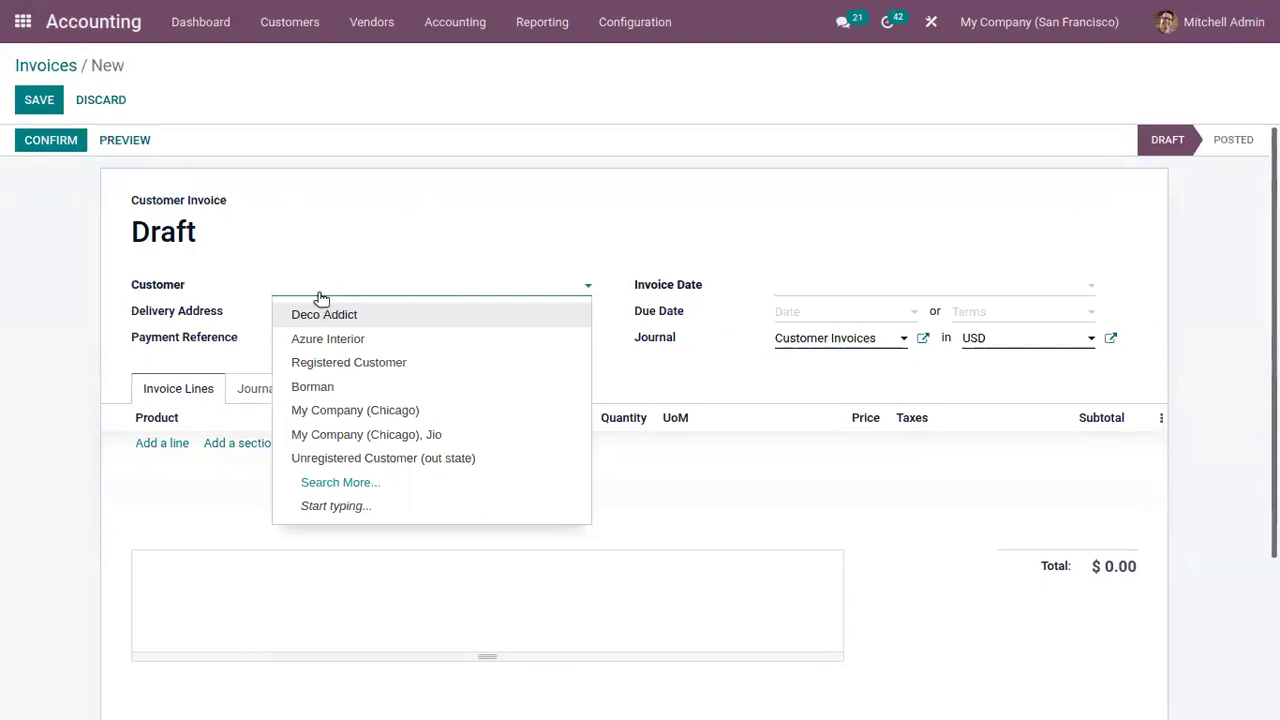
{"action": "left_click", "coordinate": [342, 386]}
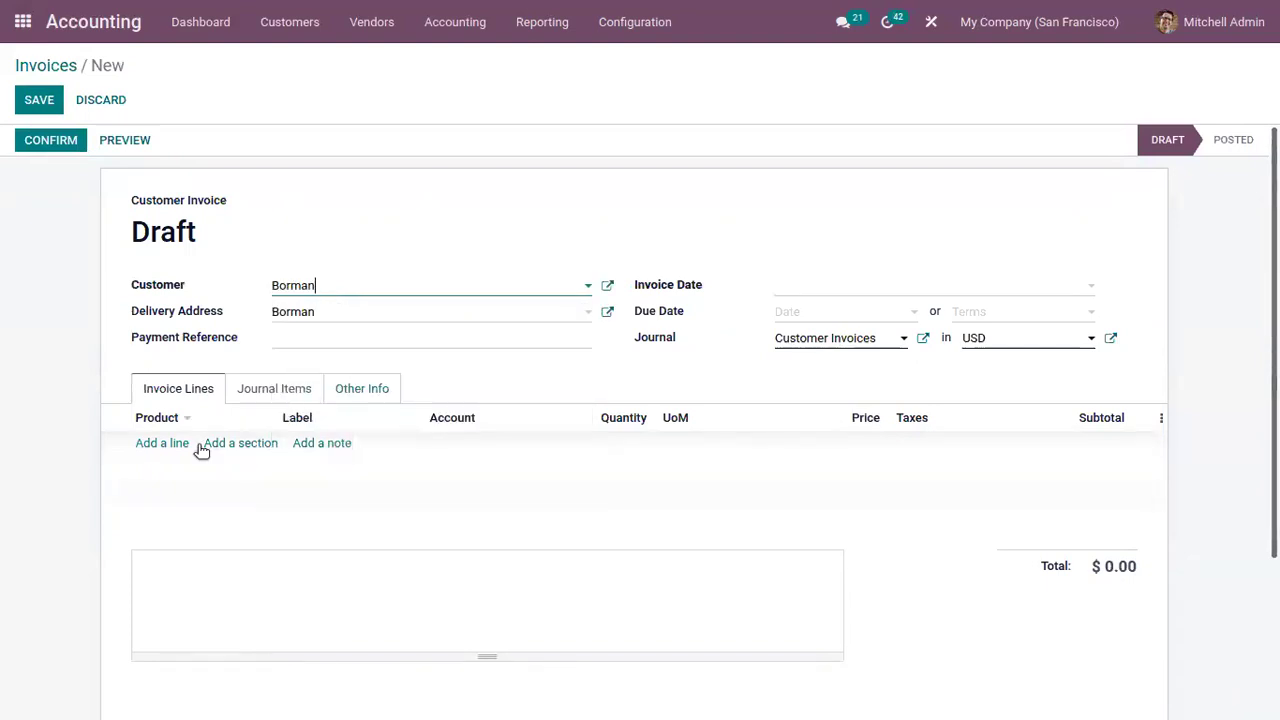
Set the invoice date to 11/24/2021 and the due date to 12/09/2021
{"action": "left_click", "coordinate": [801, 298]}
{"action": "left_click", "coordinate": [914, 453]}
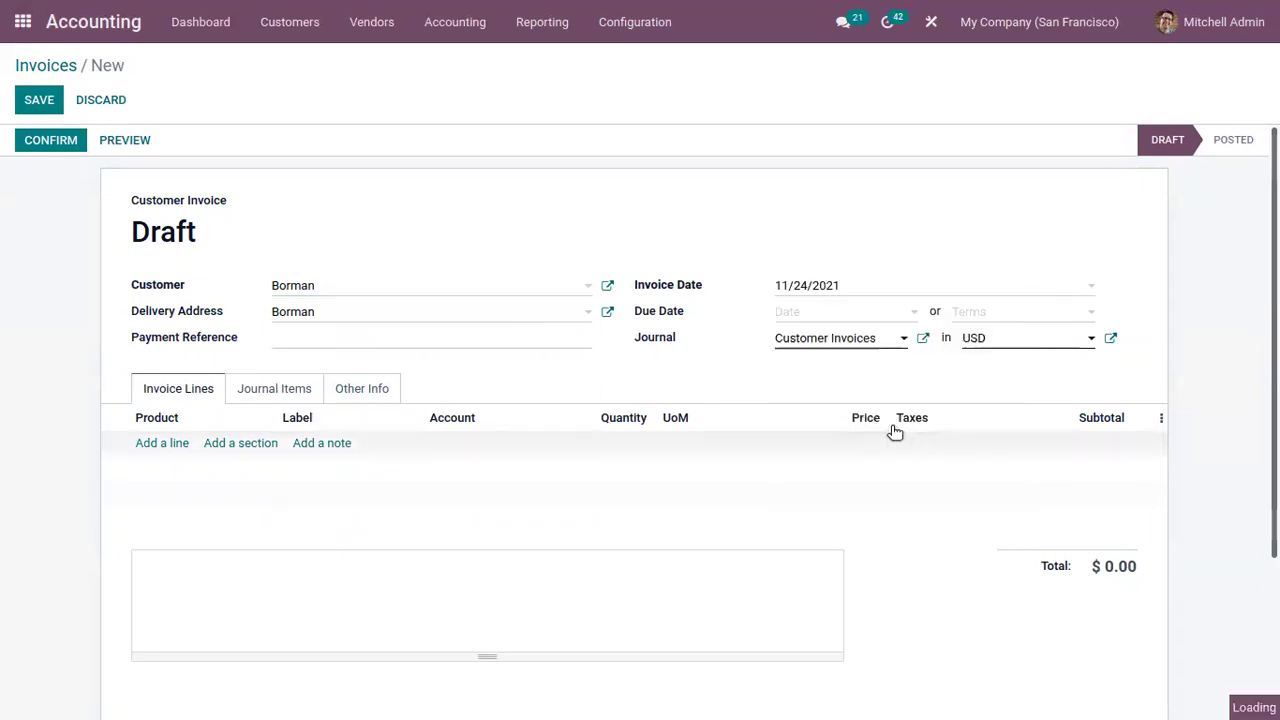
{"action": "left_click", "coordinate": [826, 322]}
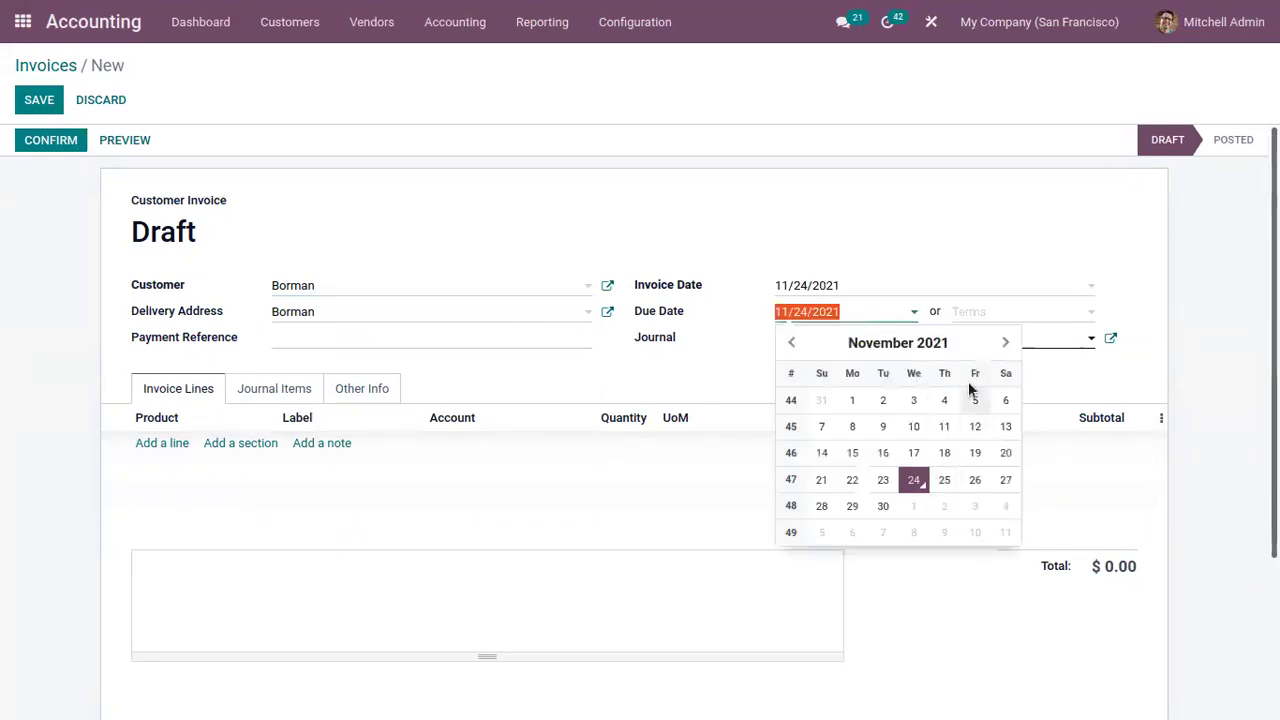
{"action": "left_click", "coordinate": [944, 532]}
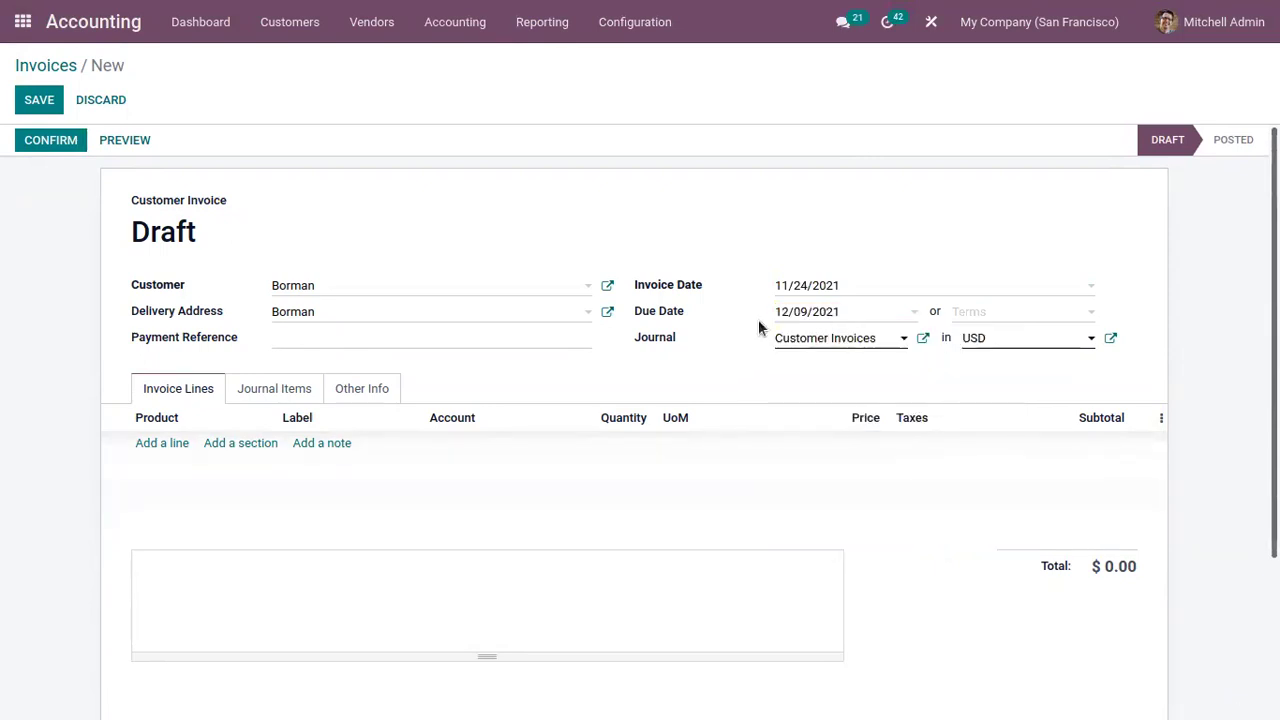
Compare the invoice date with the due date in the calendar and check the payment terms choices
{"action": "left_click", "coordinate": [829, 318]}
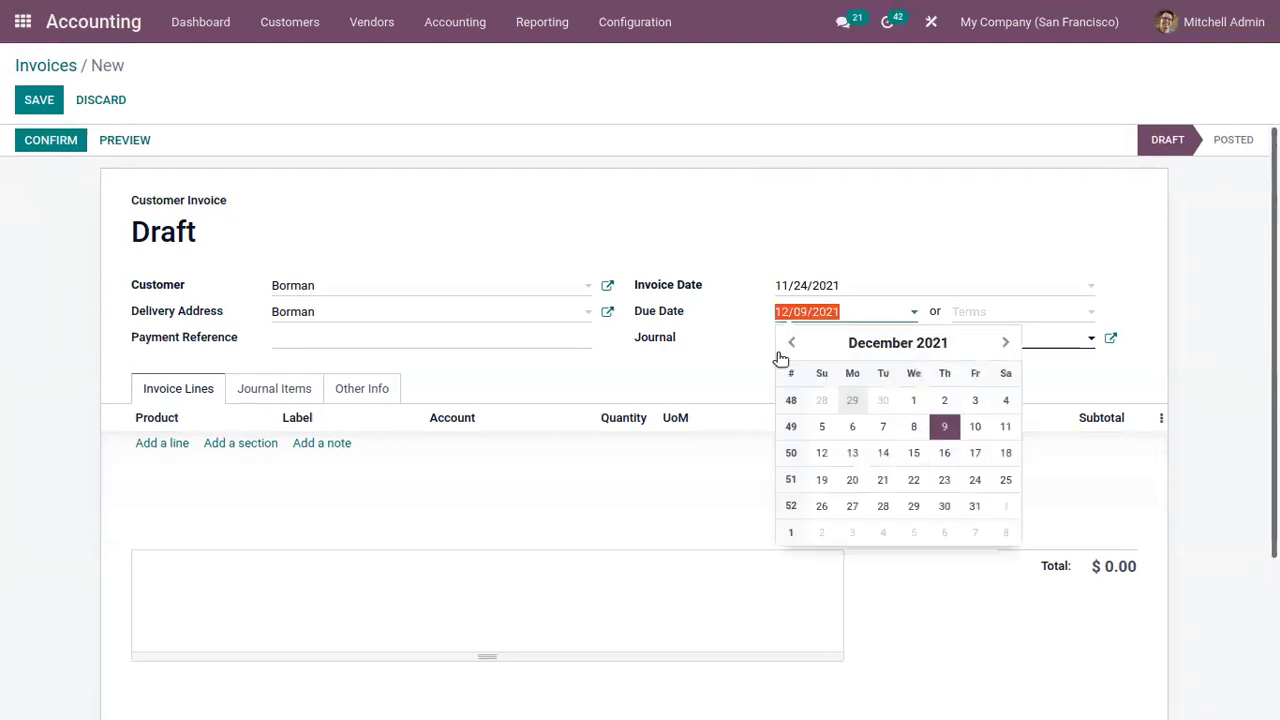
{"action": "left_click", "coordinate": [791, 342]}
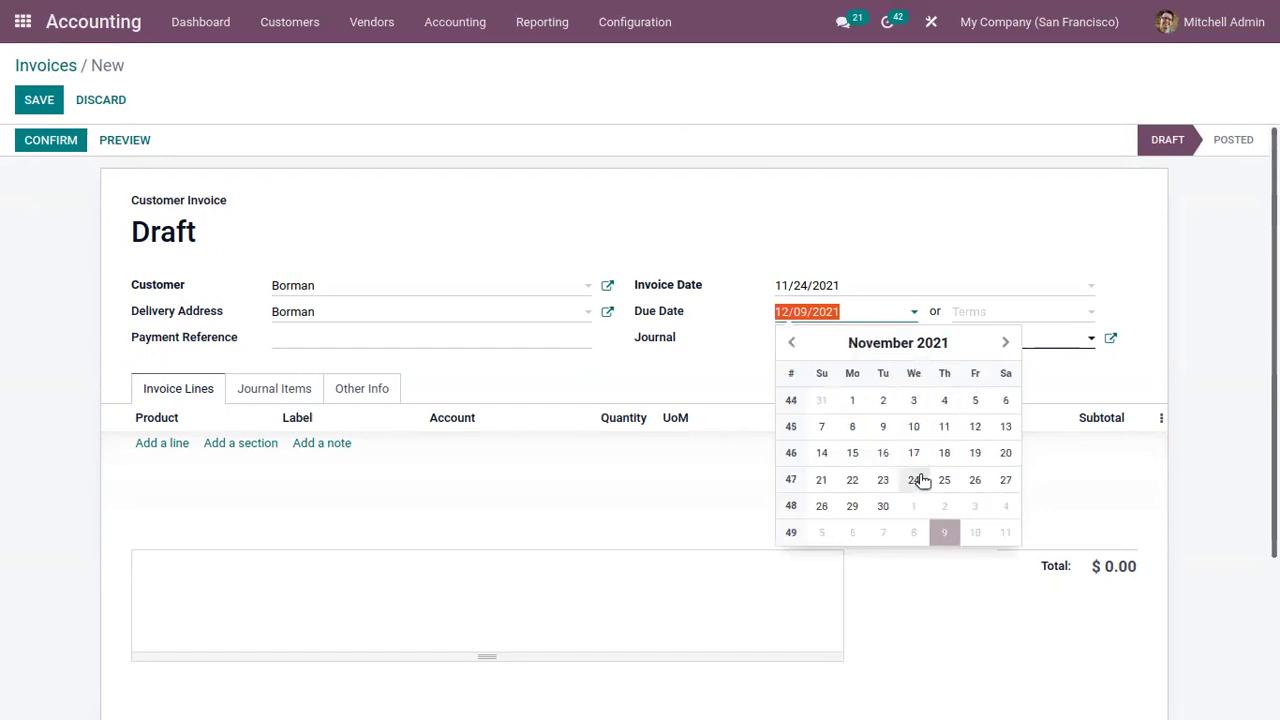
{"action": "left_click", "coordinate": [760, 268]}
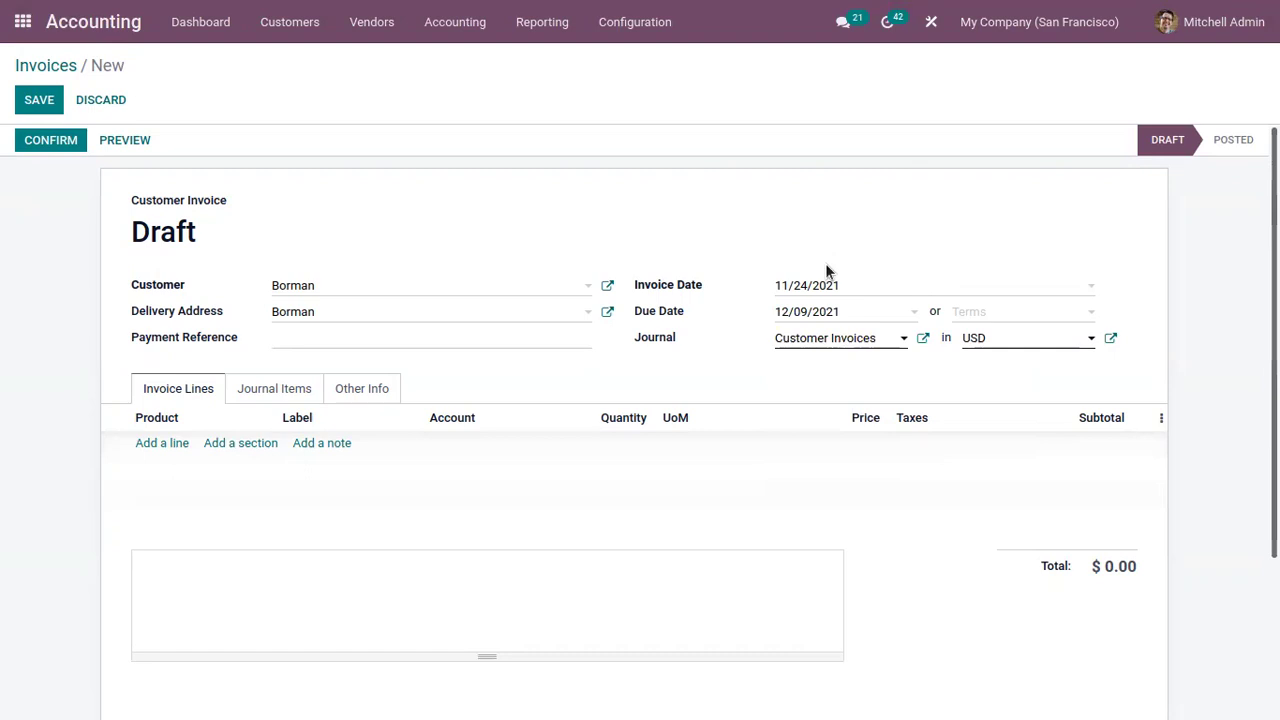
{"action": "left_click", "coordinate": [990, 318]}
{"action": "key", "text": "Escape"}
Add the [FURN_5800] Cable Management Box product to the invoice lines and confirm the invoice
{"action": "left_click", "coordinate": [184, 444]}
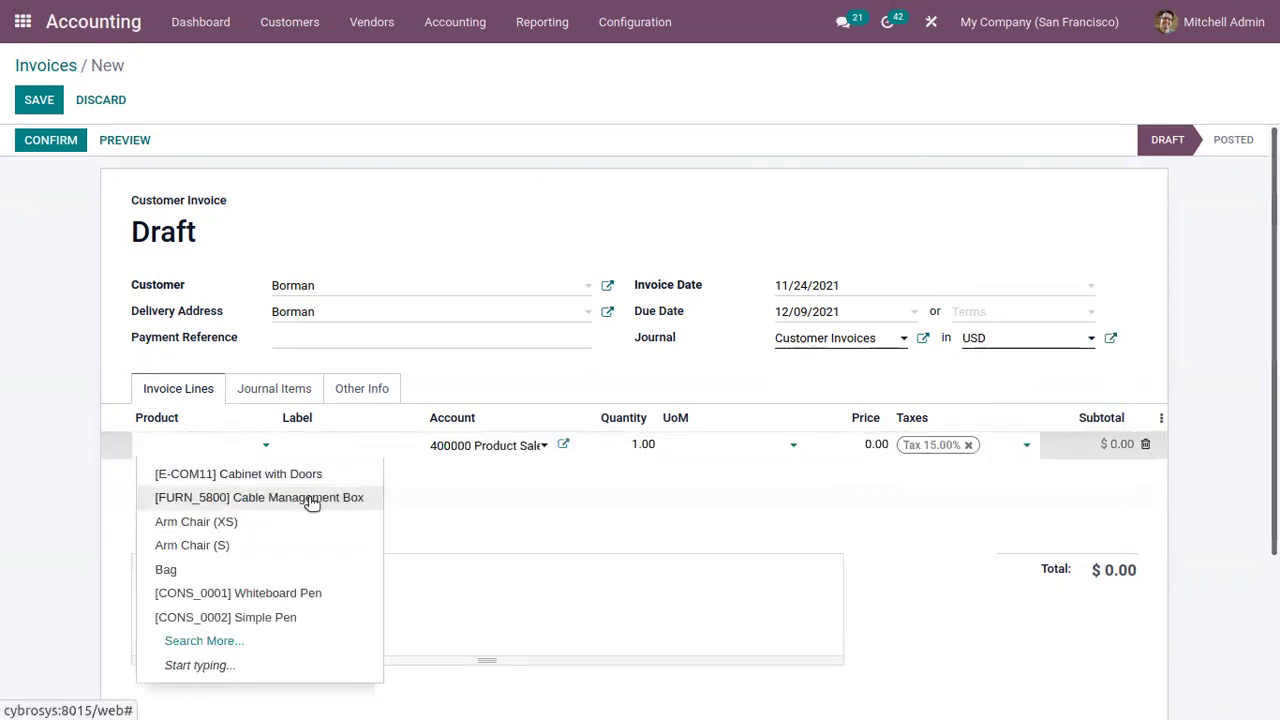
{"action": "left_click", "coordinate": [312, 498]}
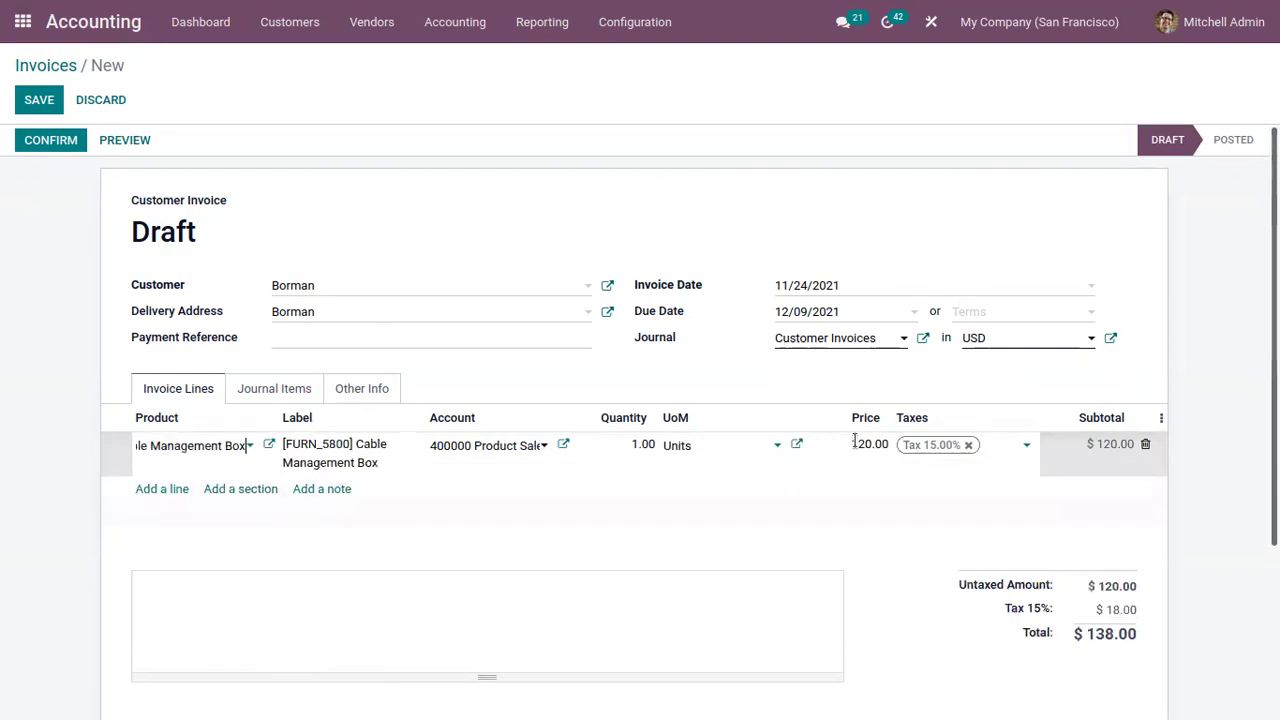
{"action": "left_click", "coordinate": [43, 145]}
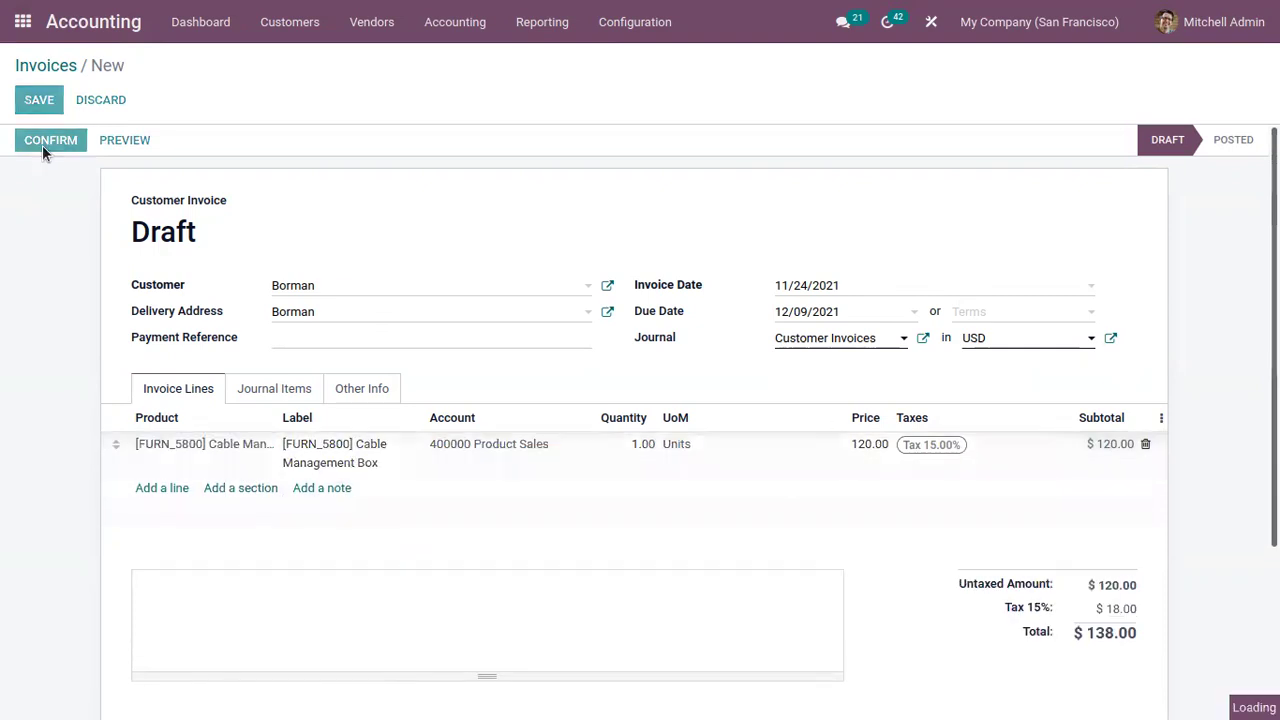
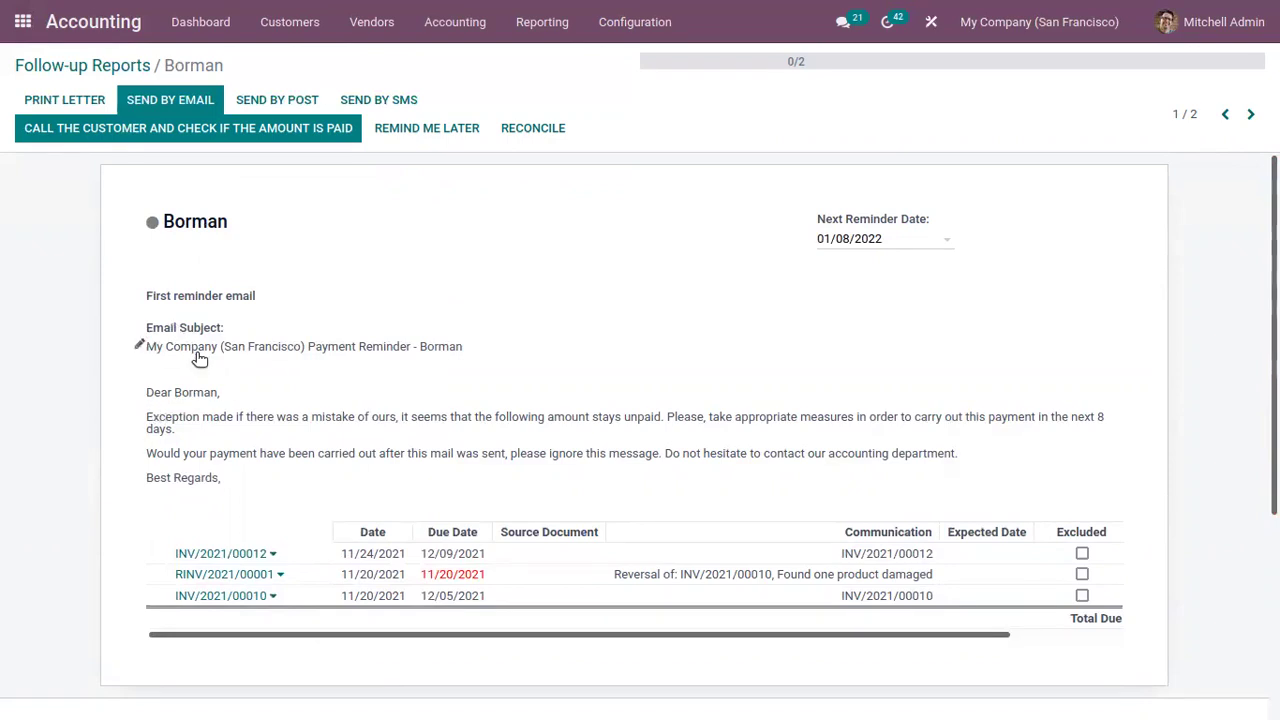
Open the reminder message in the customer's follow-up report for editing and save its text
{"action": "left_click_drag", "start_coordinate": [143, 411], "coordinate": [228, 482]}
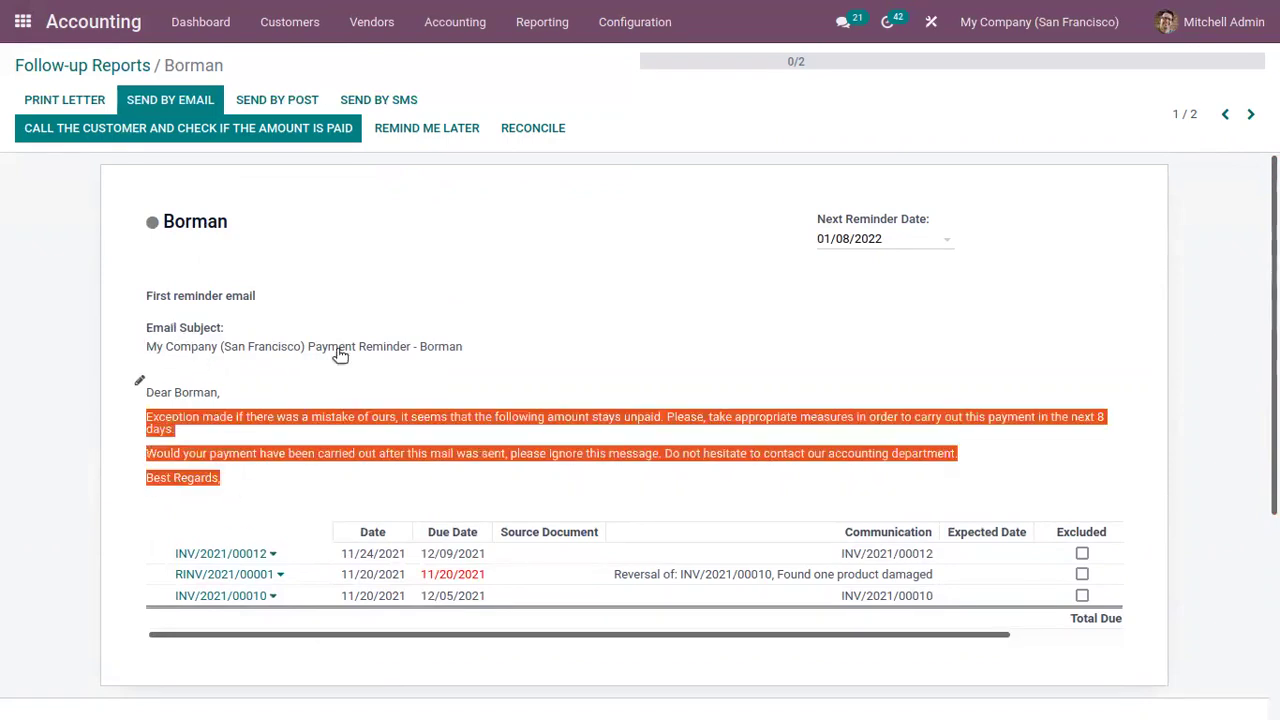
{"action": "left_click", "coordinate": [287, 380]}
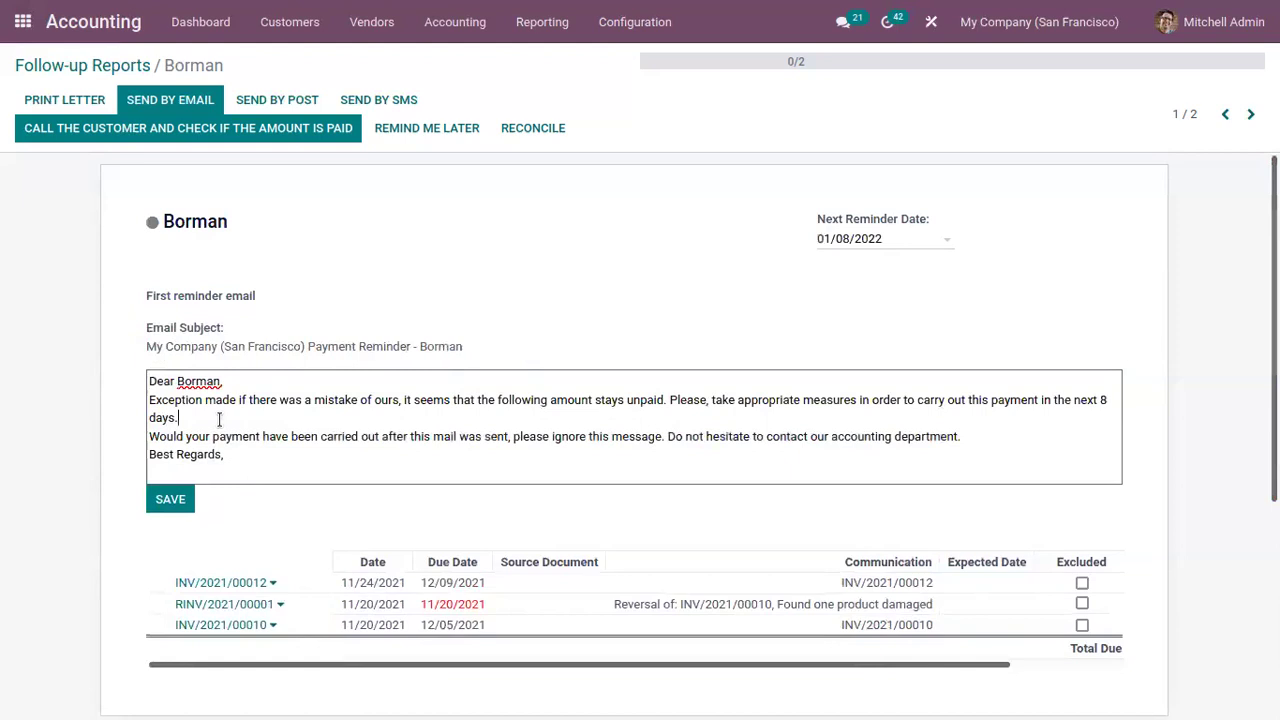
{"action": "left_click", "coordinate": [171, 500]}
Examine the listed invoices with their dates and due dates in the follow-up report, and reopen the reminder message for editing
{"action": "scroll", "coordinate": [805, 471], "scroll_direction": "down", "scroll_amount": 2}
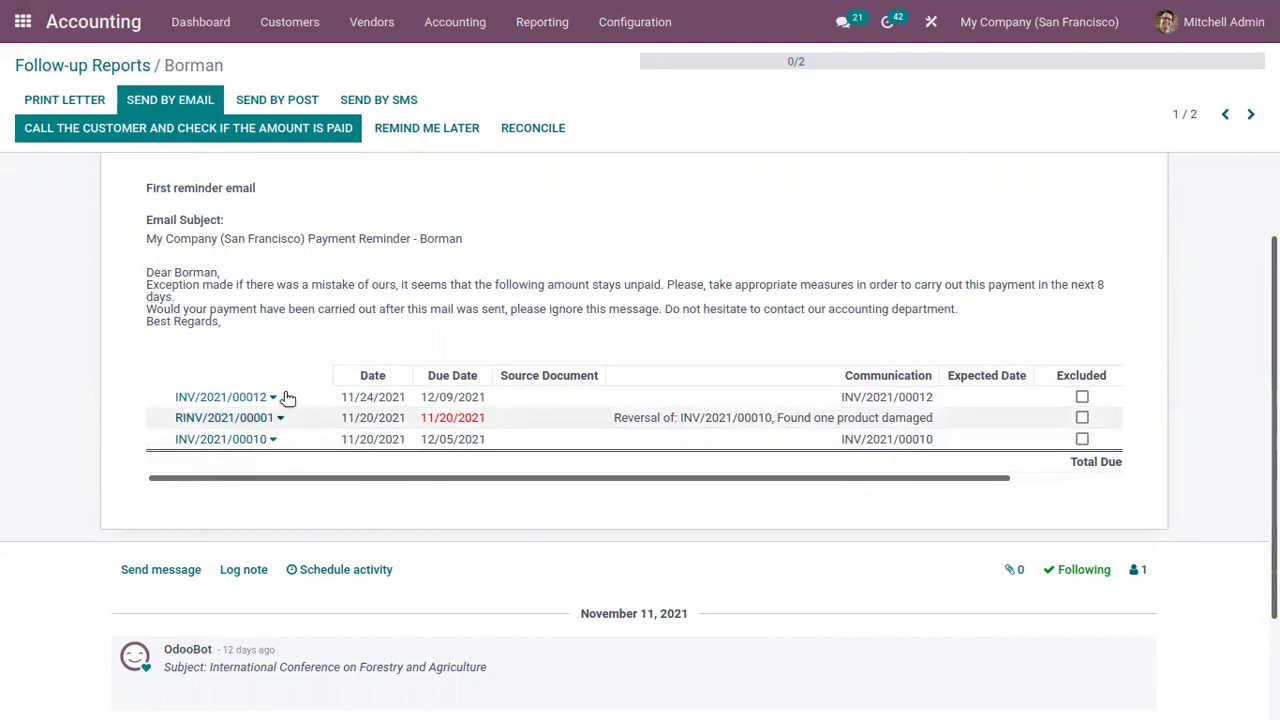
{"action": "scroll", "coordinate": [1135, 390], "scroll_direction": "down", "scroll_amount": 2}
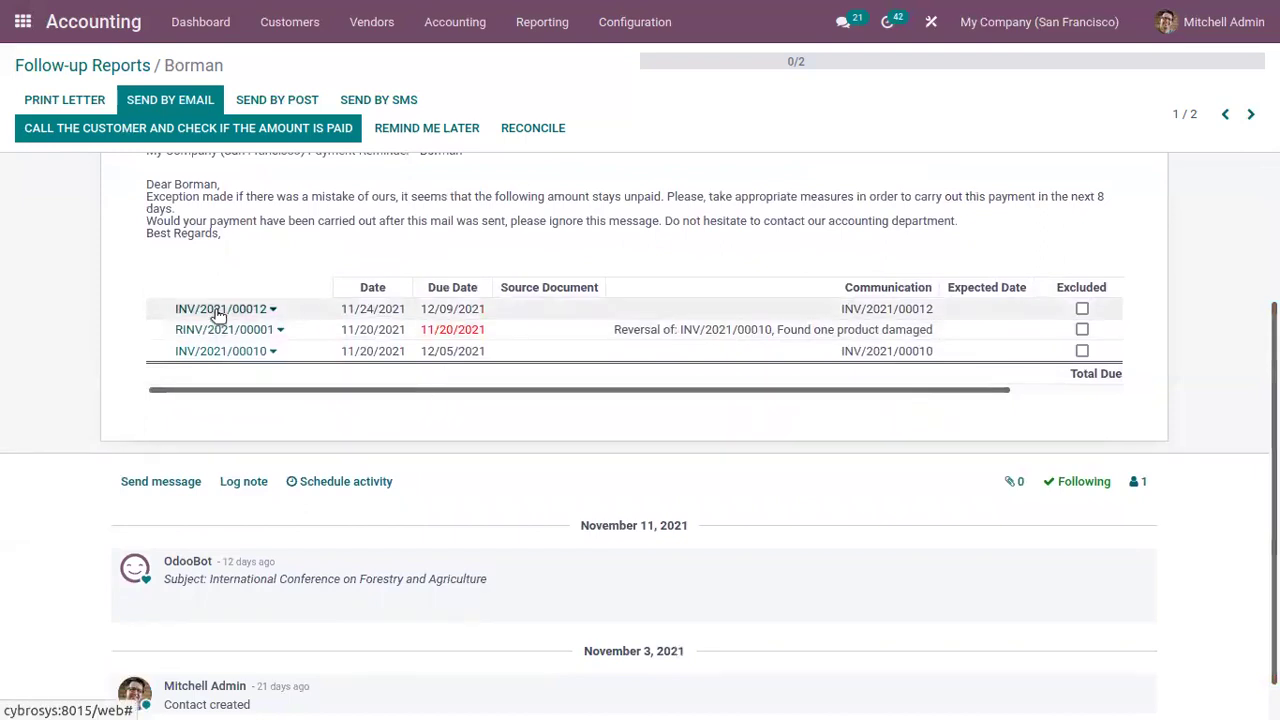
{"action": "left_click_drag", "start_coordinate": [341, 309], "coordinate": [471, 309]}
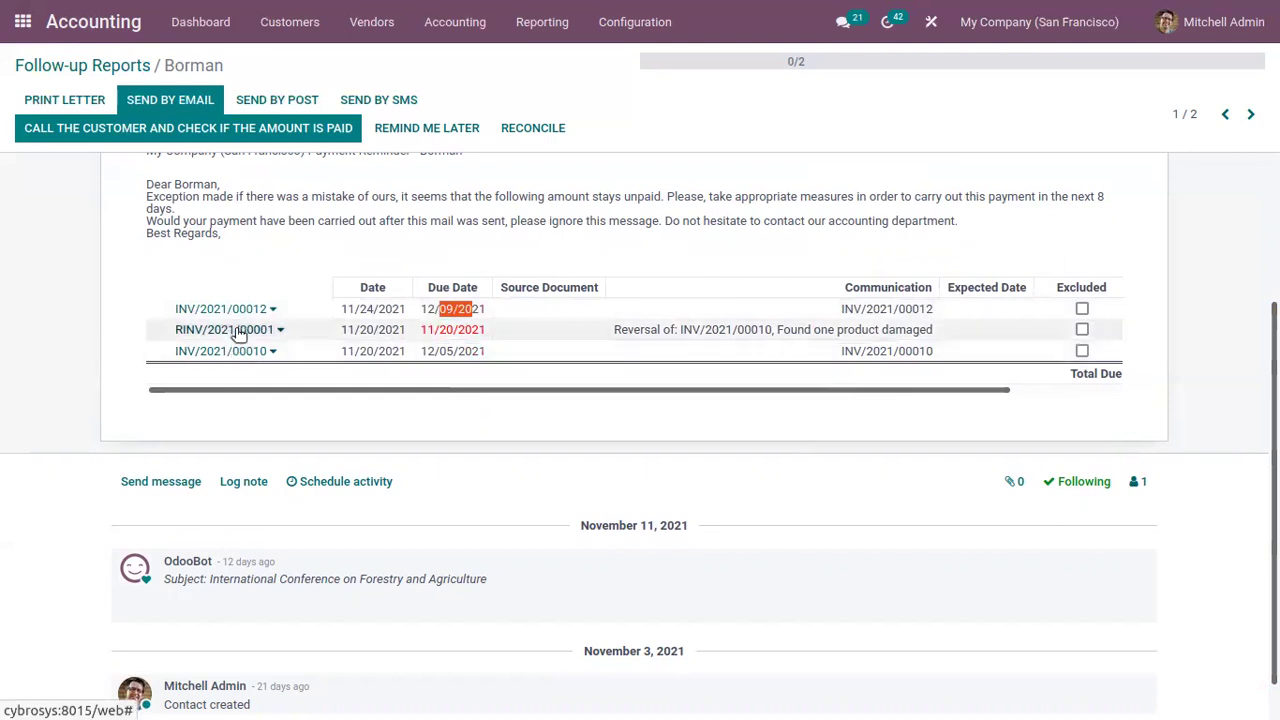
{"action": "left_click", "coordinate": [311, 247]}
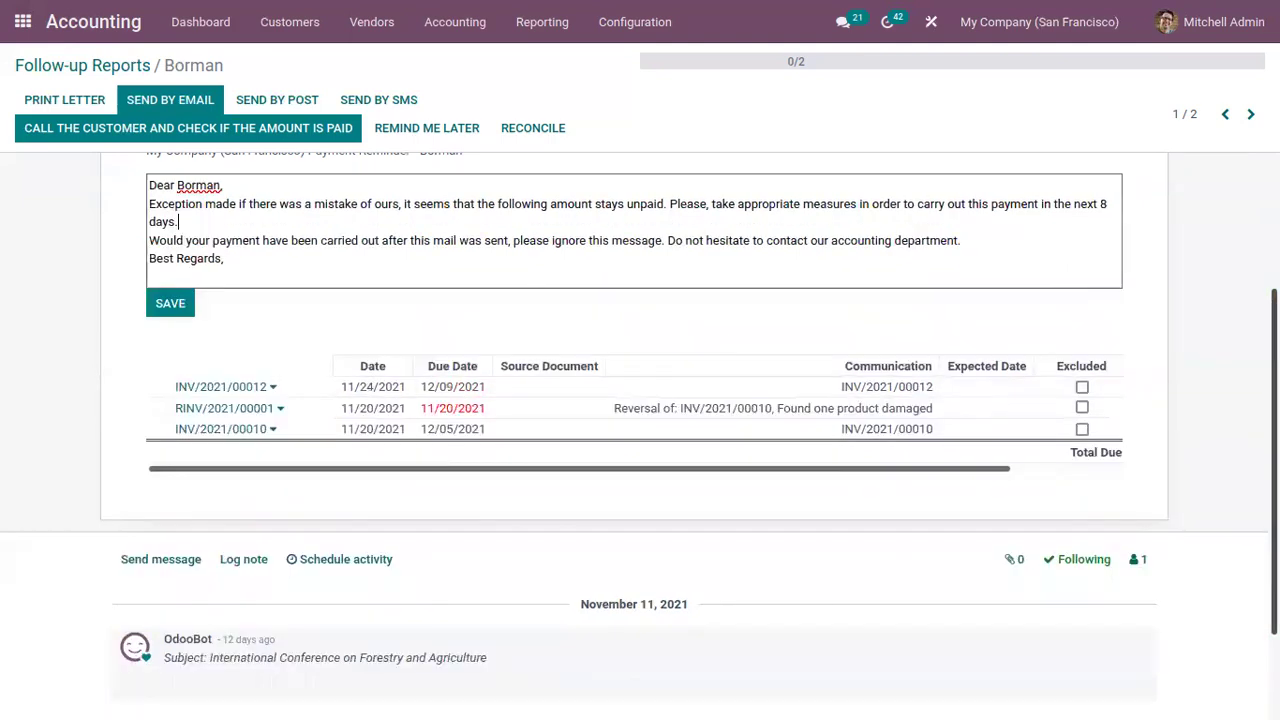
Check the debtor rating options beside the customer's name in the follow-up report
{"action": "scroll", "coordinate": [589, 262], "scroll_direction": "up", "scroll_amount": 2}
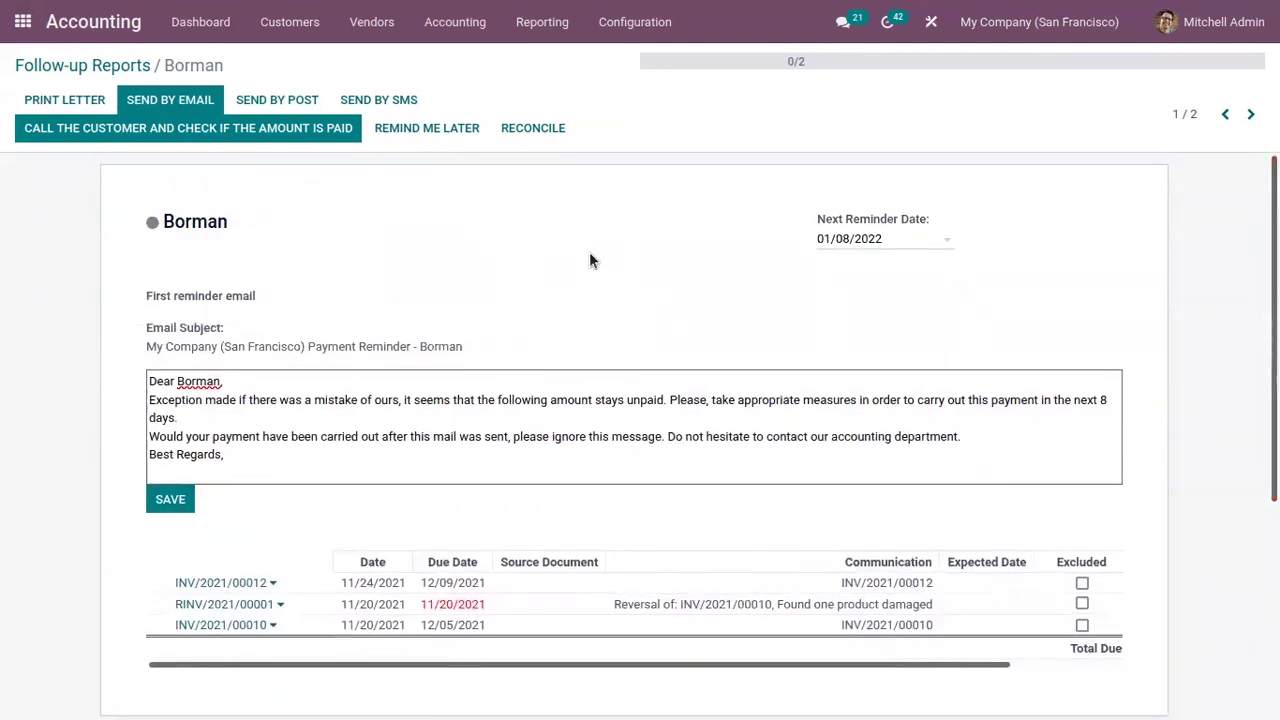
{"action": "left_click", "coordinate": [153, 223]}
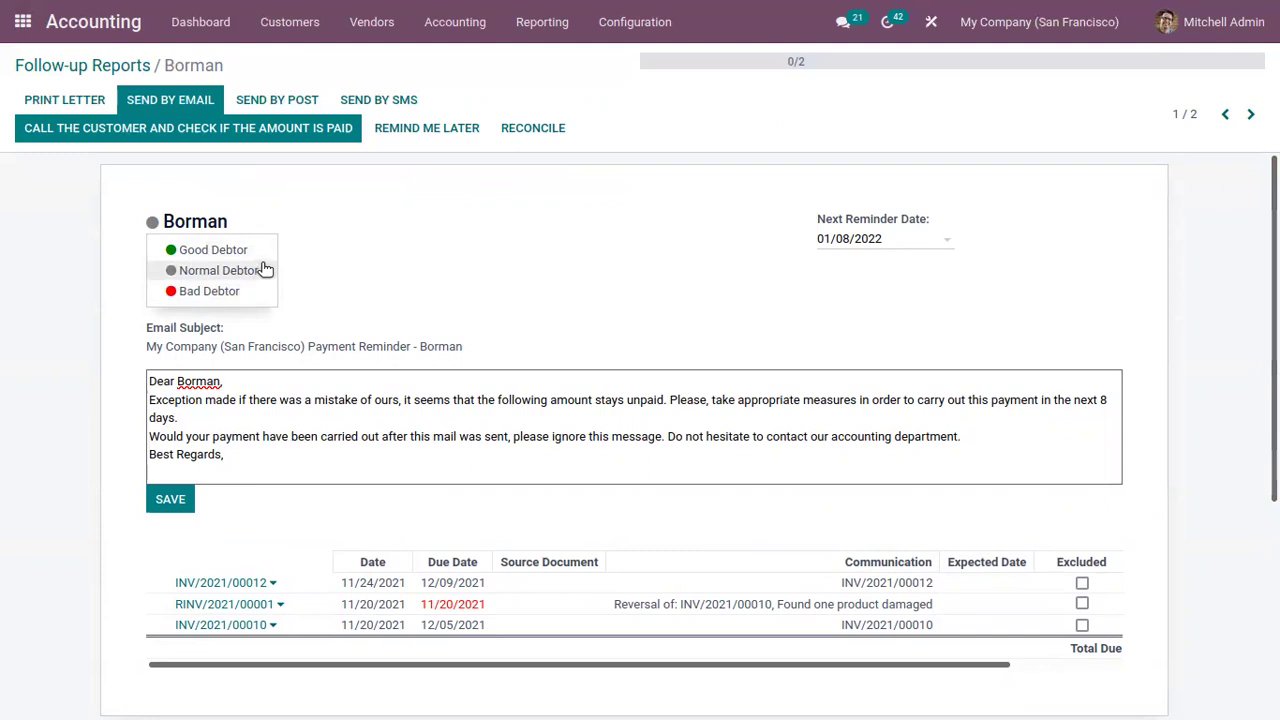
{"action": "left_click", "coordinate": [365, 245]}
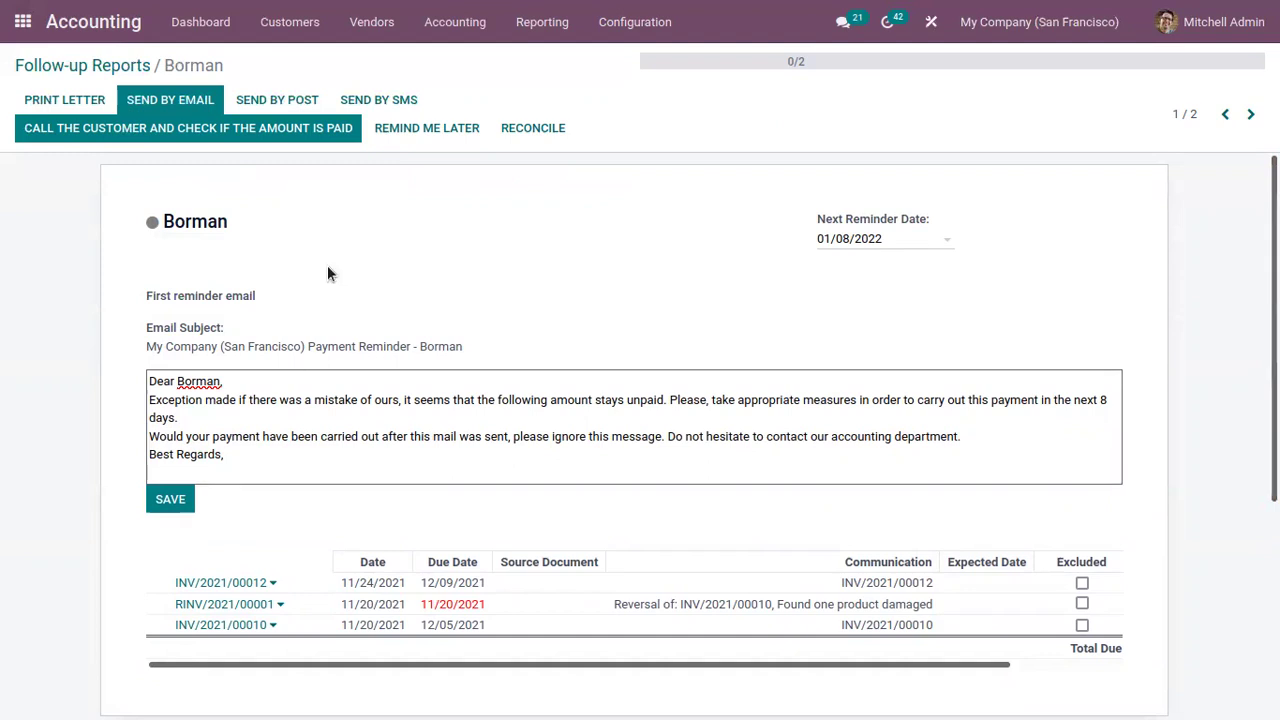
Save the reminder message, send the follow-up report by email, and review the sent message in the log
{"action": "left_click", "coordinate": [193, 493]}
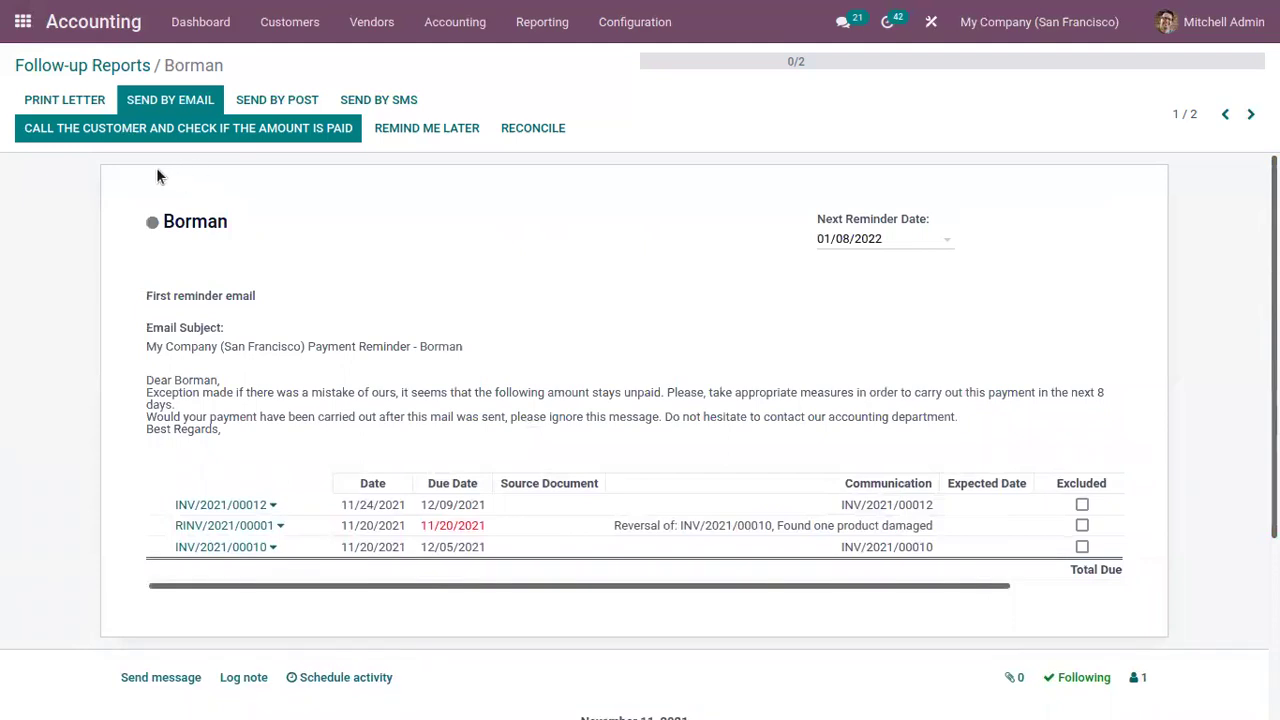
{"action": "left_click", "coordinate": [158, 103]}
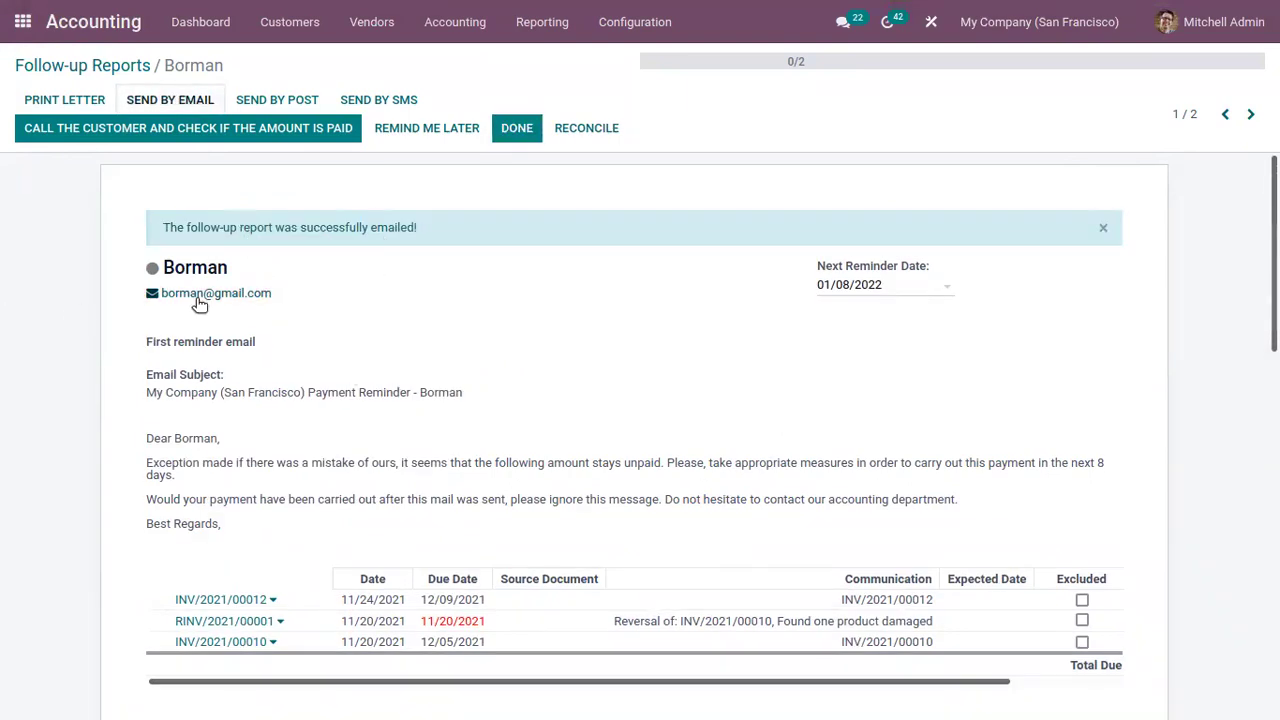
{"action": "scroll", "coordinate": [640, 430], "scroll_direction": "down", "scroll_amount": 2}
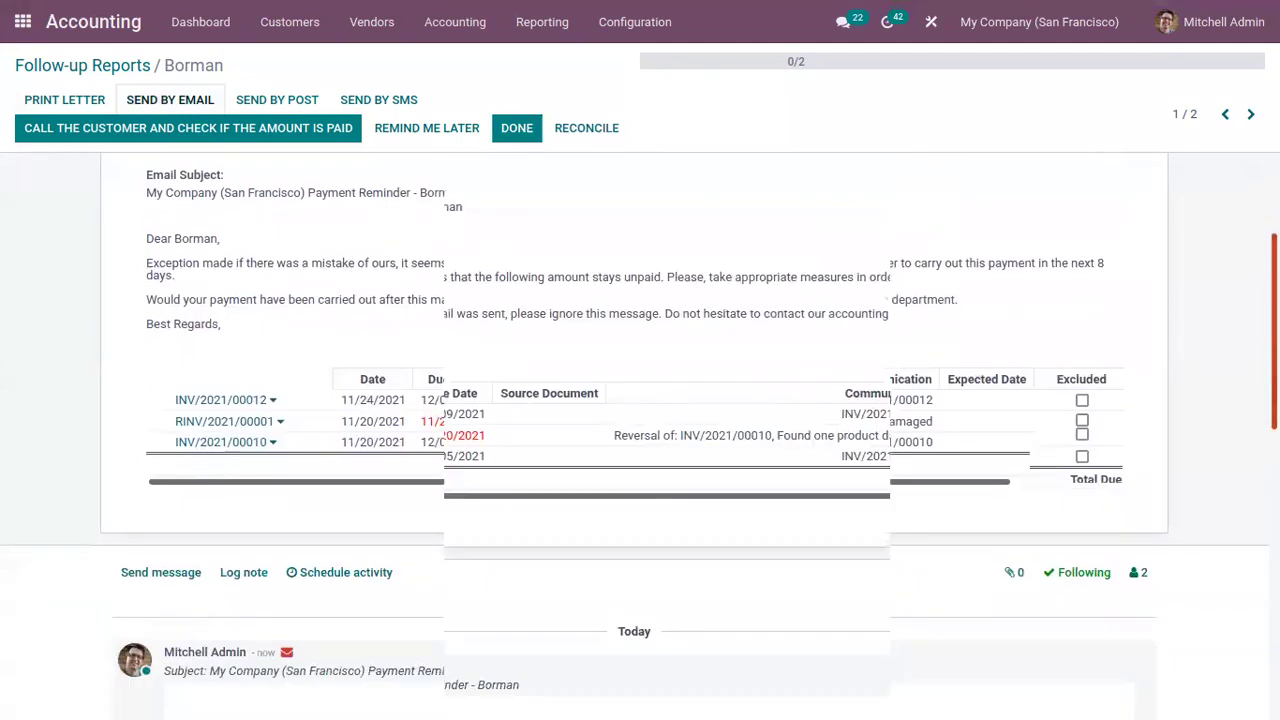
{"action": "scroll", "coordinate": [566, 508], "scroll_direction": "up", "scroll_amount": 2}
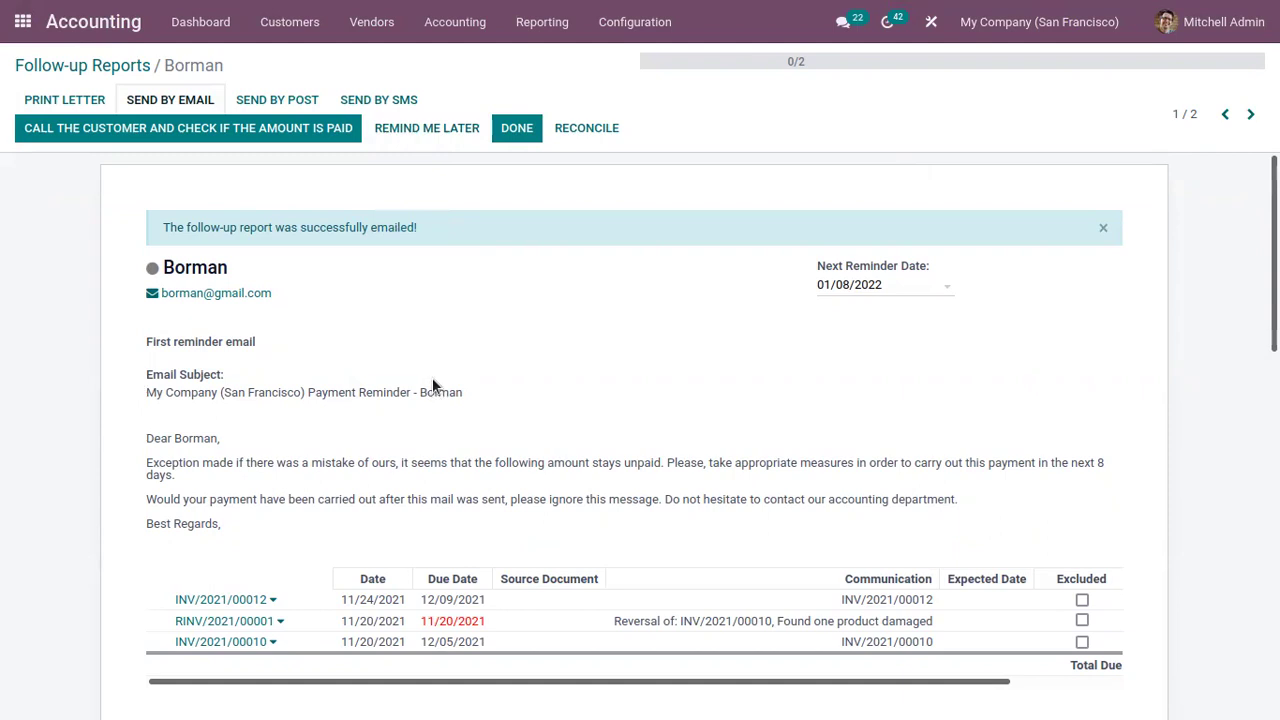
Check the next reminder date in the calendar of the follow-up report
{"action": "left_click", "coordinate": [880, 287]}
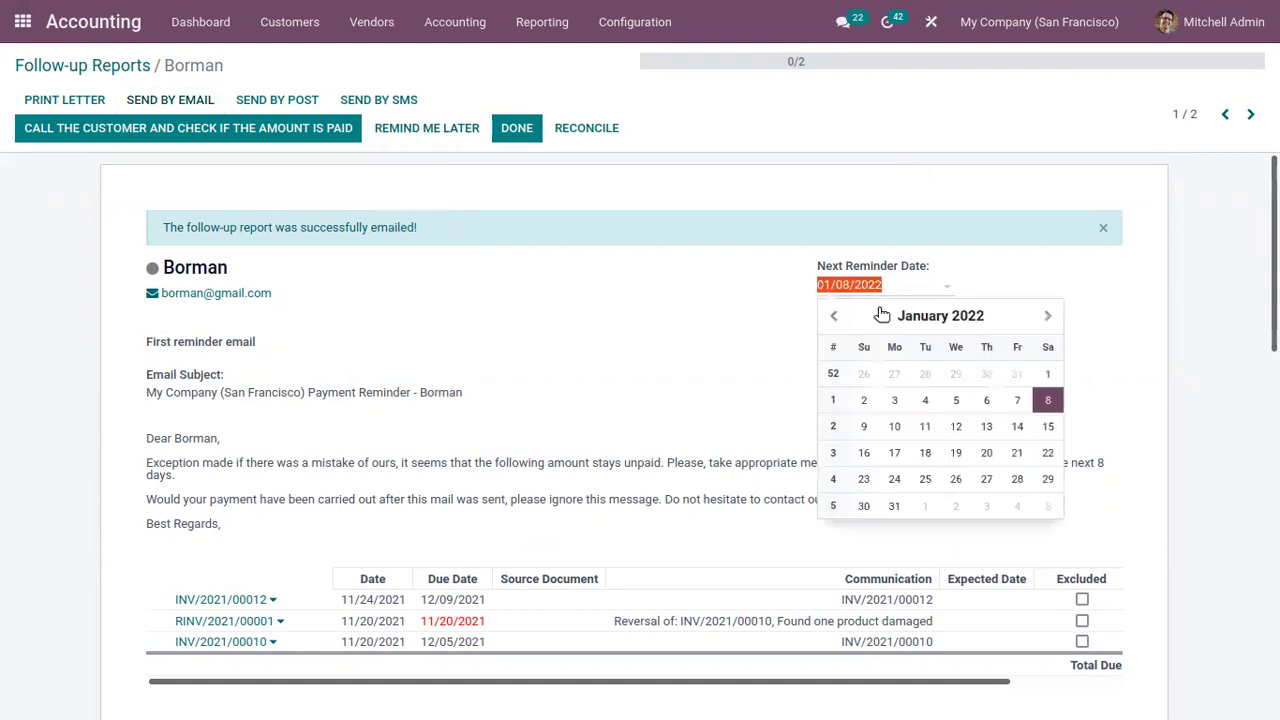
{"action": "left_click", "coordinate": [720, 343]}
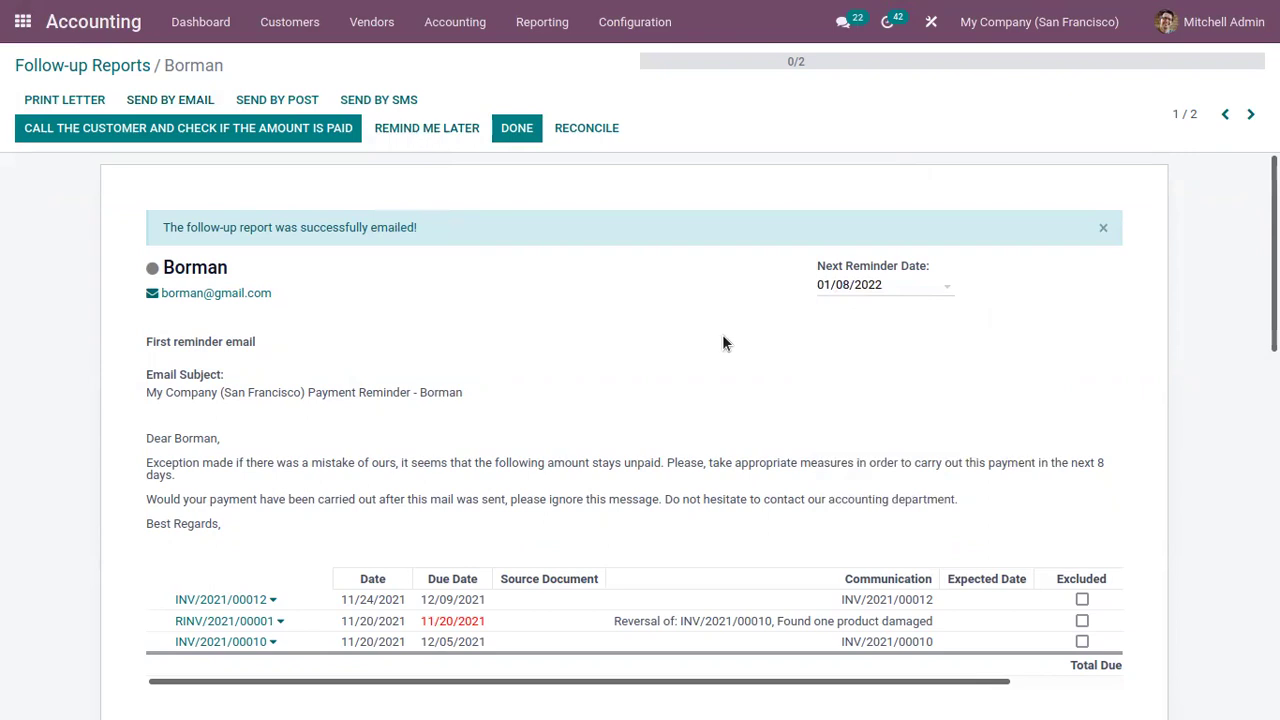
{"action": "left_click", "coordinate": [870, 287]}
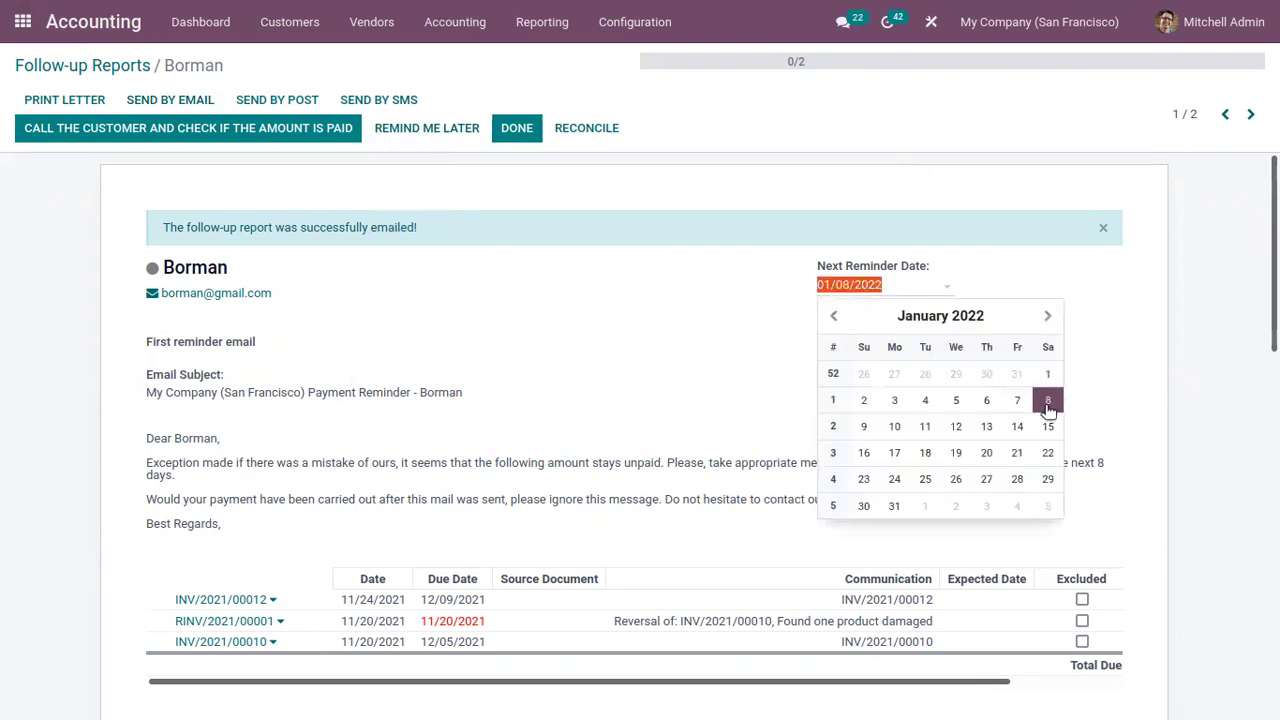
{"action": "left_click", "coordinate": [1078, 303]}
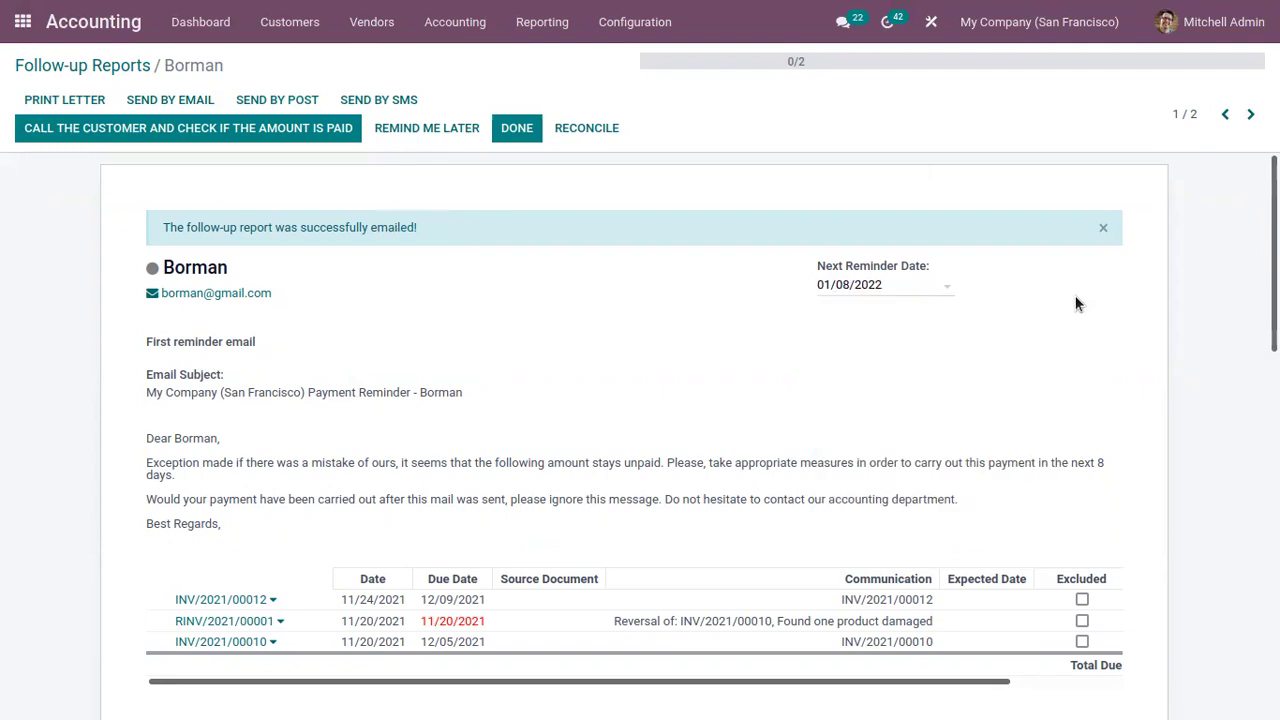
Record the manual action "Call the customer and check if the amount is paid", review its log entry, and mark the customer's follow-up as done
{"action": "left_click", "coordinate": [90, 133]}
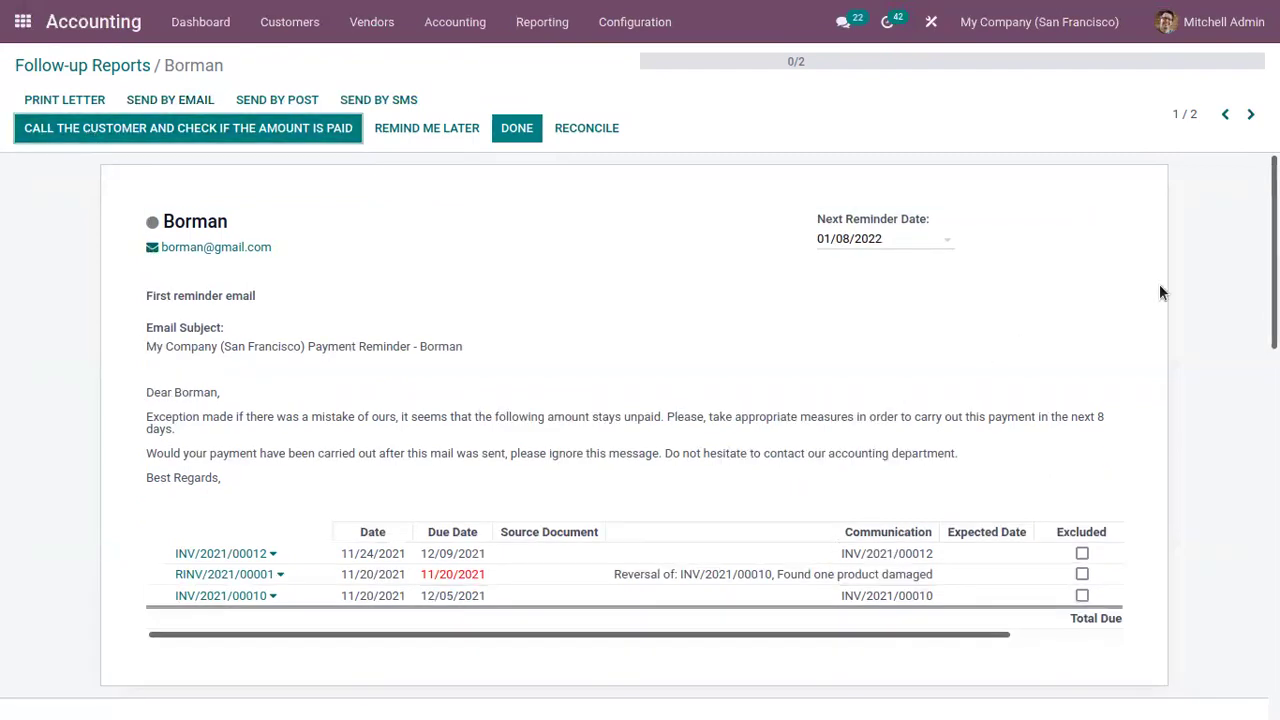
{"action": "scroll", "coordinate": [640, 430], "scroll_direction": "down", "scroll_amount": 5}
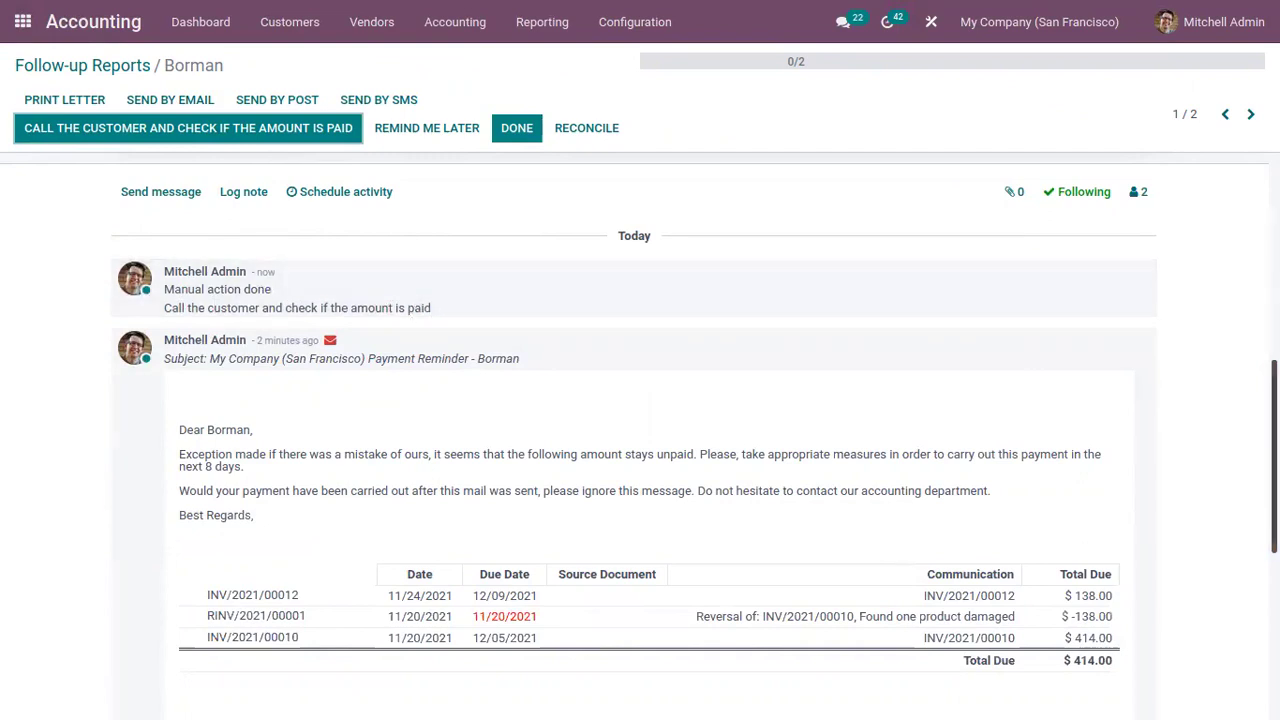
{"action": "scroll", "coordinate": [1191, 248], "scroll_direction": "up", "scroll_amount": 5}
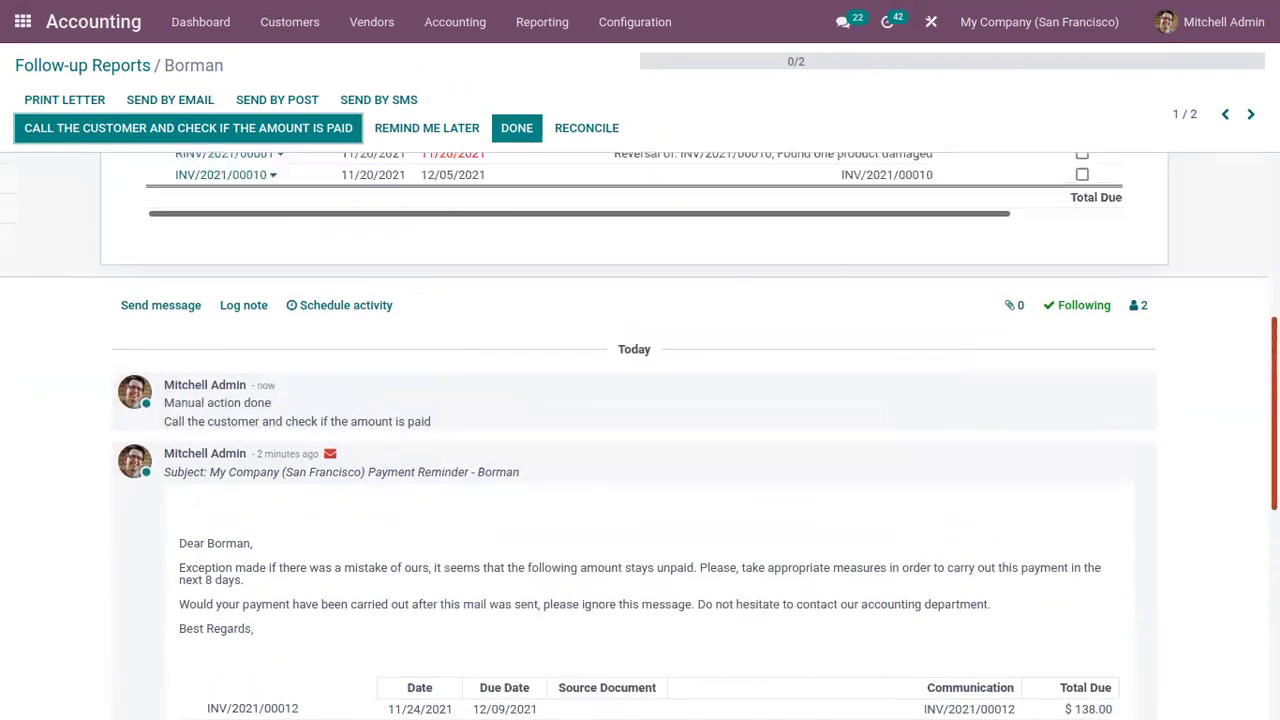
{"action": "left_click", "coordinate": [508, 128]}
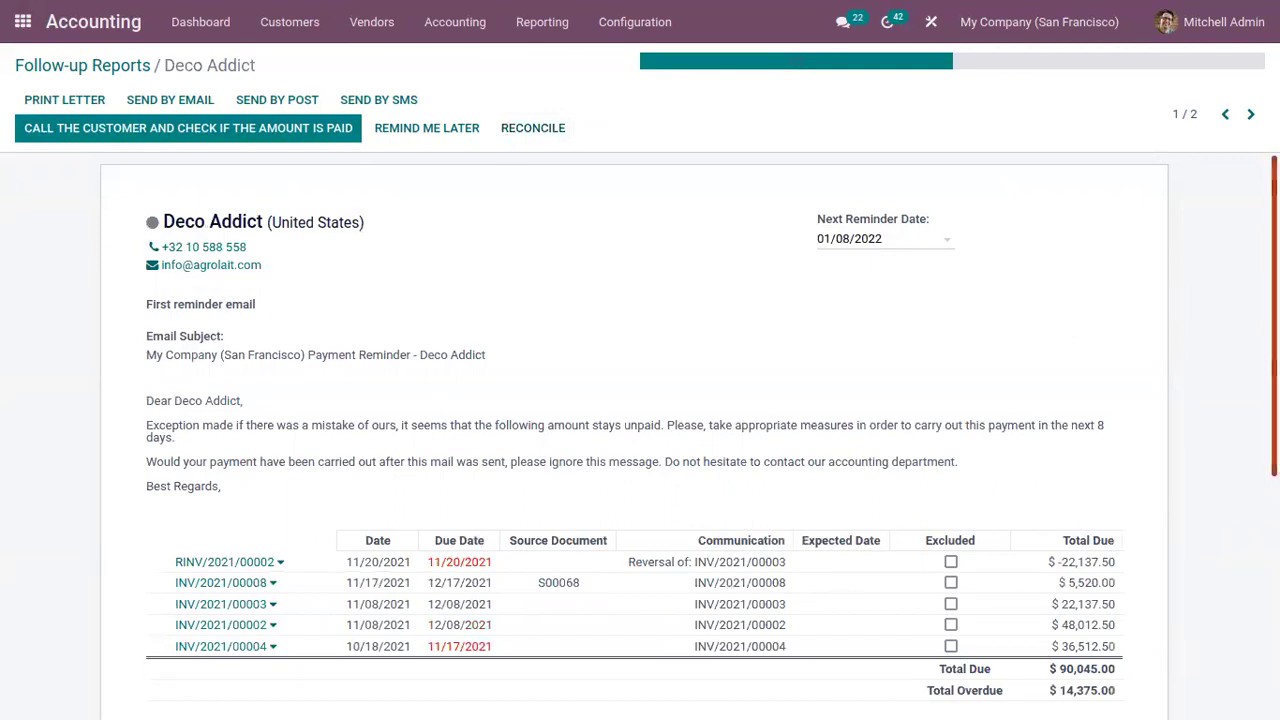
Return to the Follow-up Reports list and remove the "In need of action" filter
{"action": "scroll", "coordinate": [1191, 400], "scroll_direction": "down", "scroll_amount": 5}
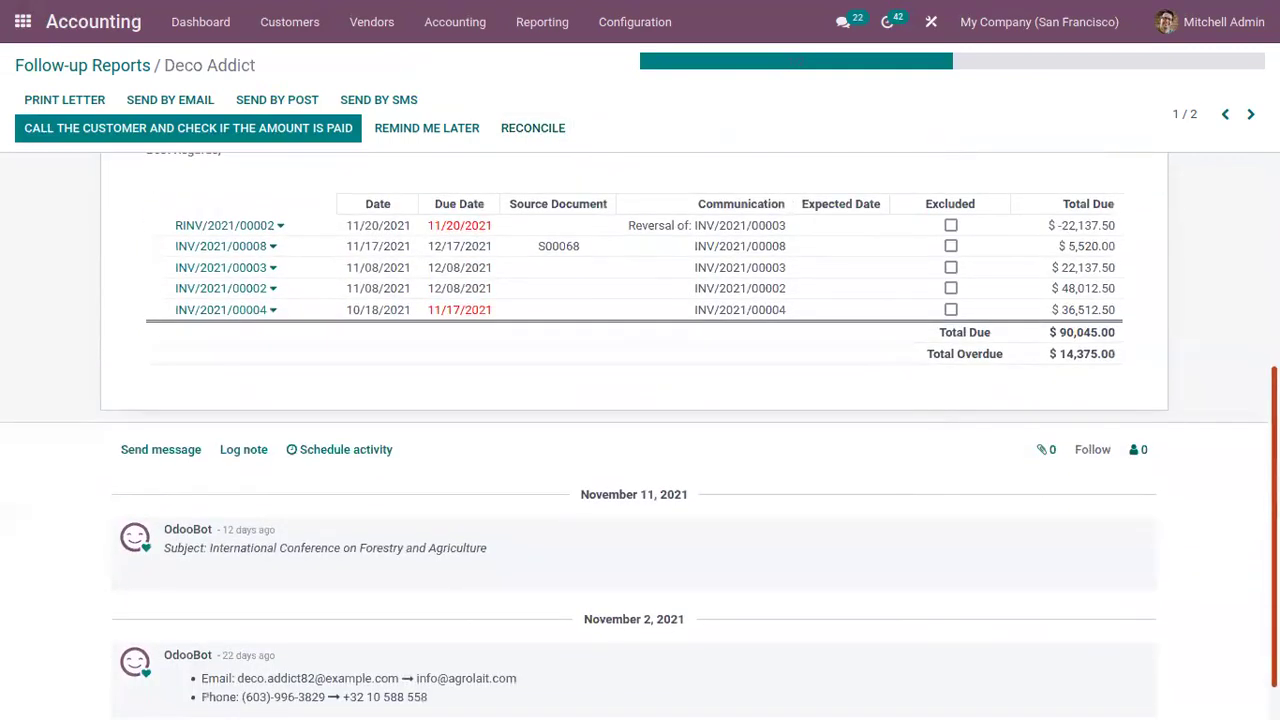
{"action": "left_click", "coordinate": [97, 64]}
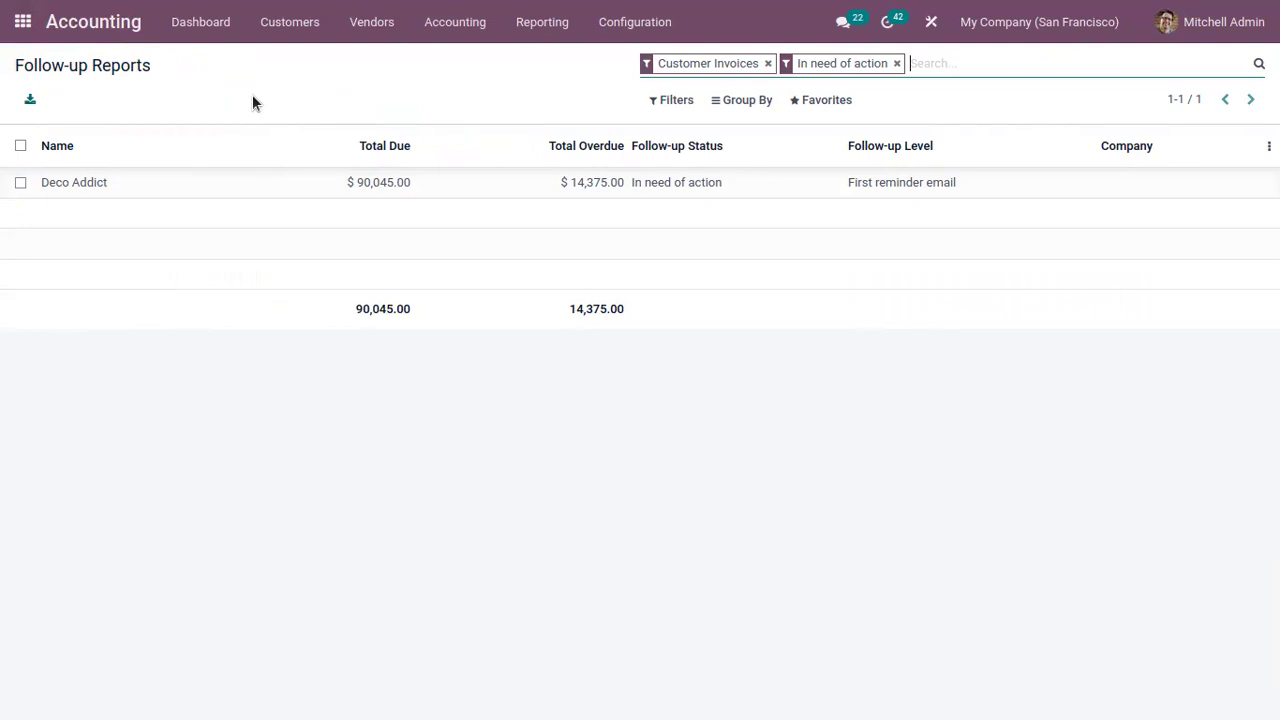
{"action": "left_click", "coordinate": [897, 63]}
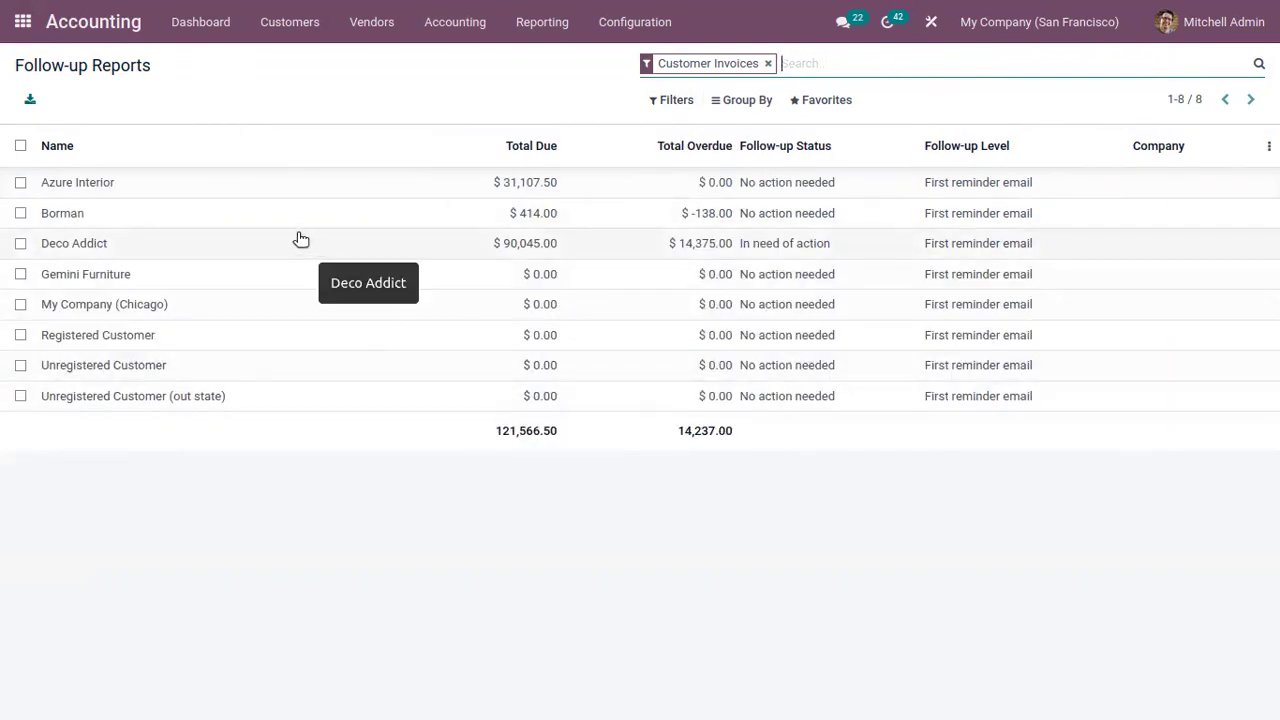
Select Gemini Furniture, My Company (Chicago) and Registered Customer in the list and run Process follow-ups on them
{"action": "left_click", "coordinate": [21, 274]}
{"action": "left_click", "coordinate": [21, 305]}
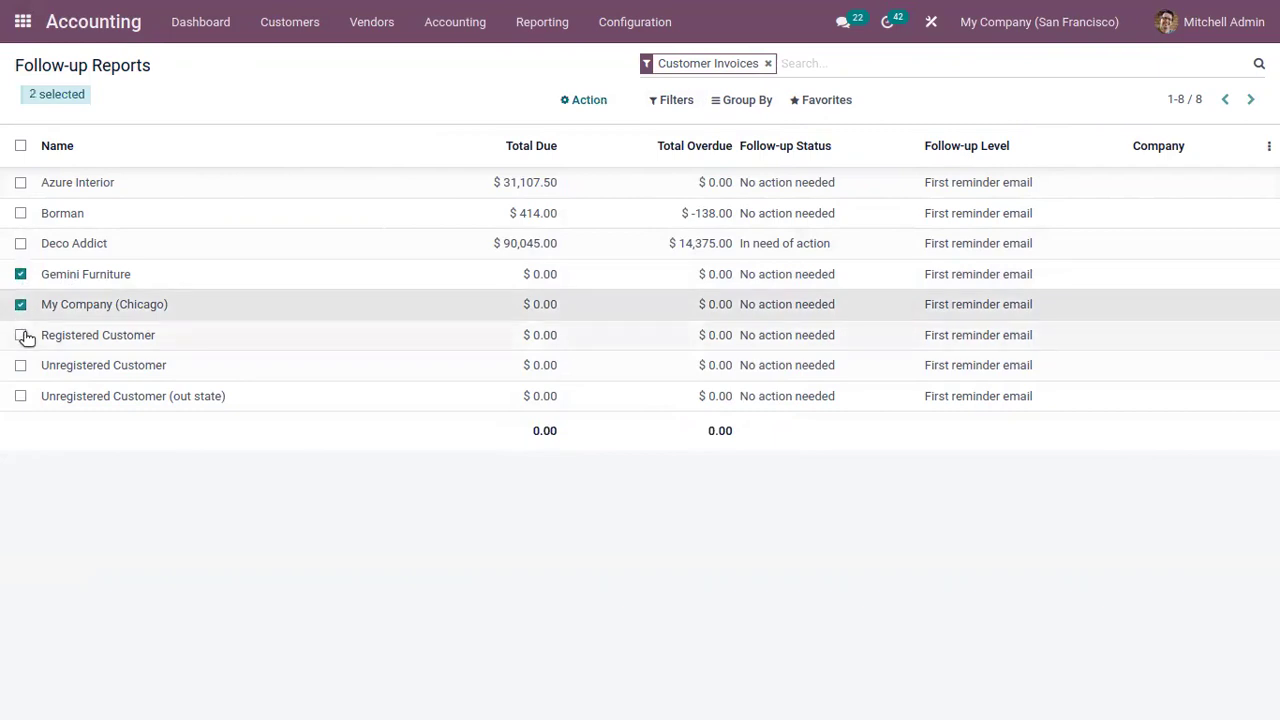
{"action": "left_click", "coordinate": [21, 336]}
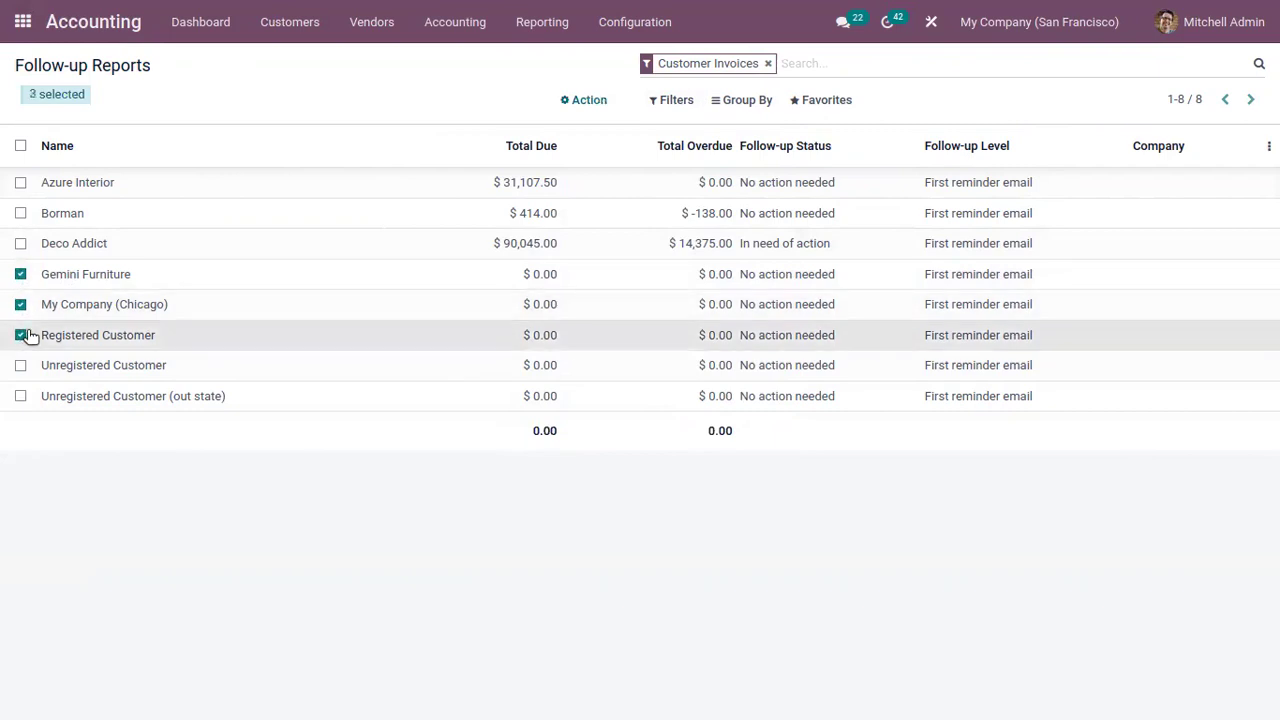
{"action": "left_click", "coordinate": [572, 100]}
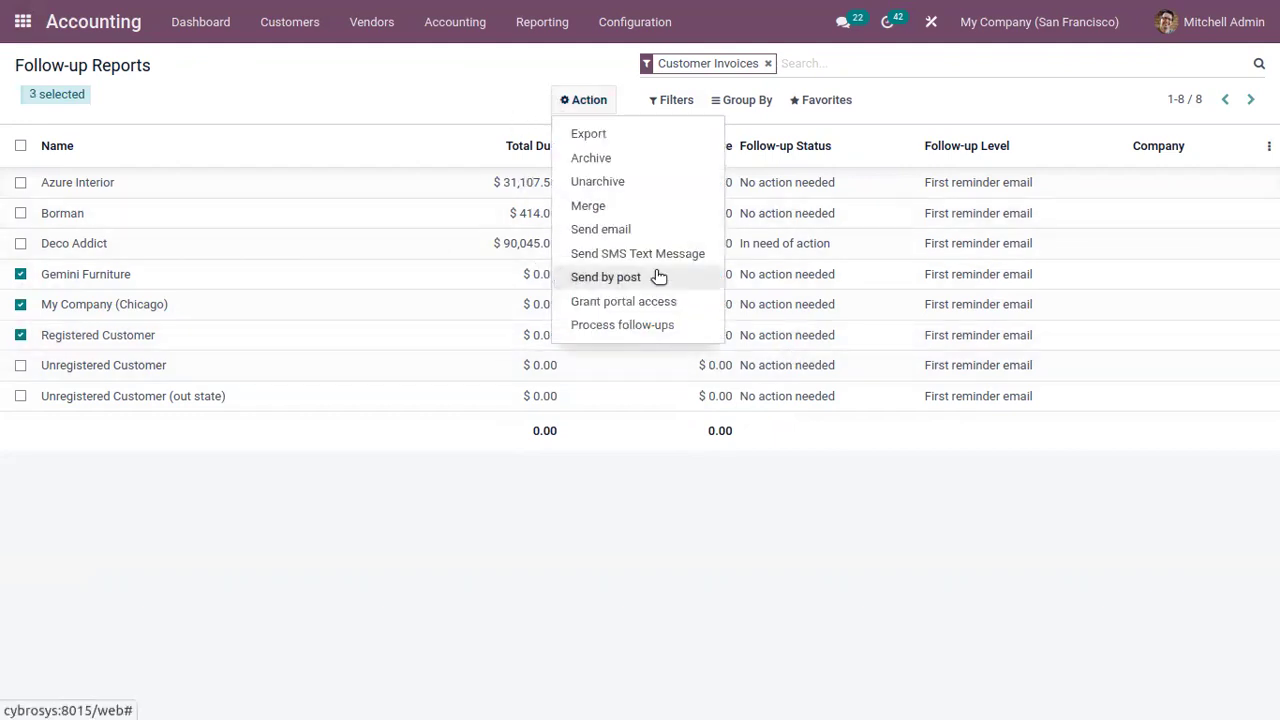
{"action": "left_click", "coordinate": [670, 328]}
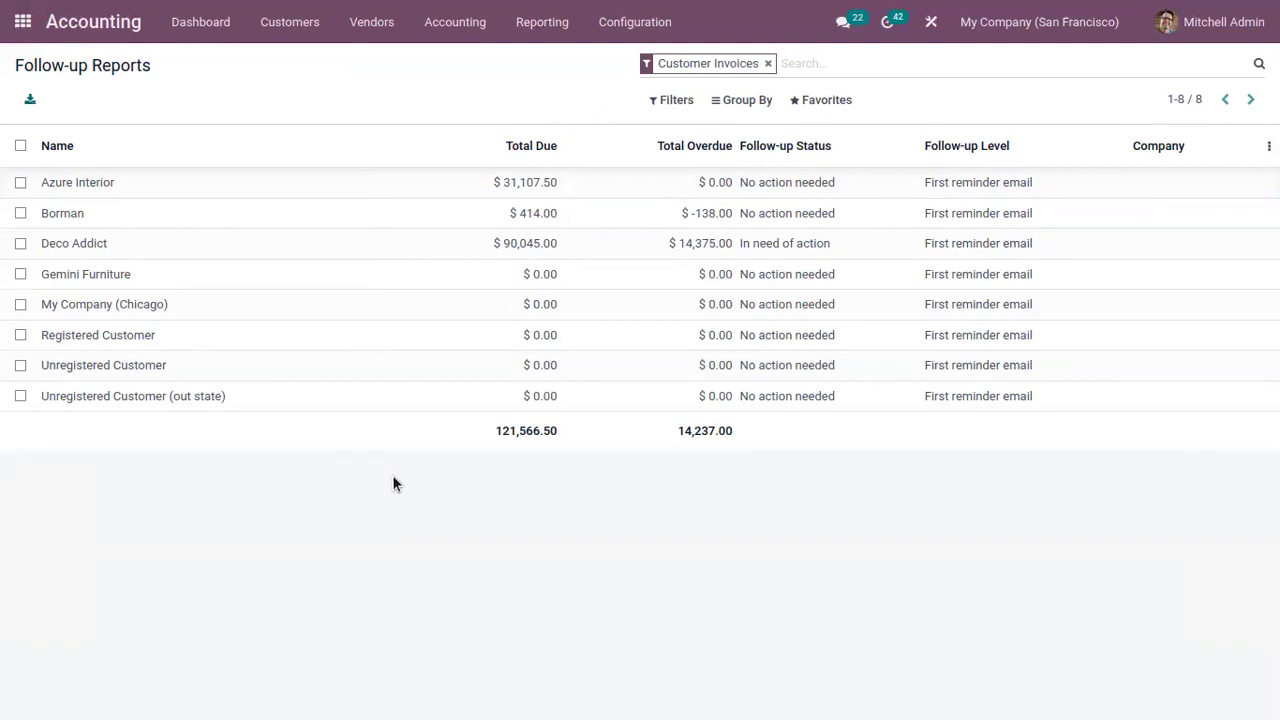
Open the list of customer invoices
{"action": "left_click", "coordinate": [298, 23]}
{"action": "left_click", "coordinate": [316, 66]}
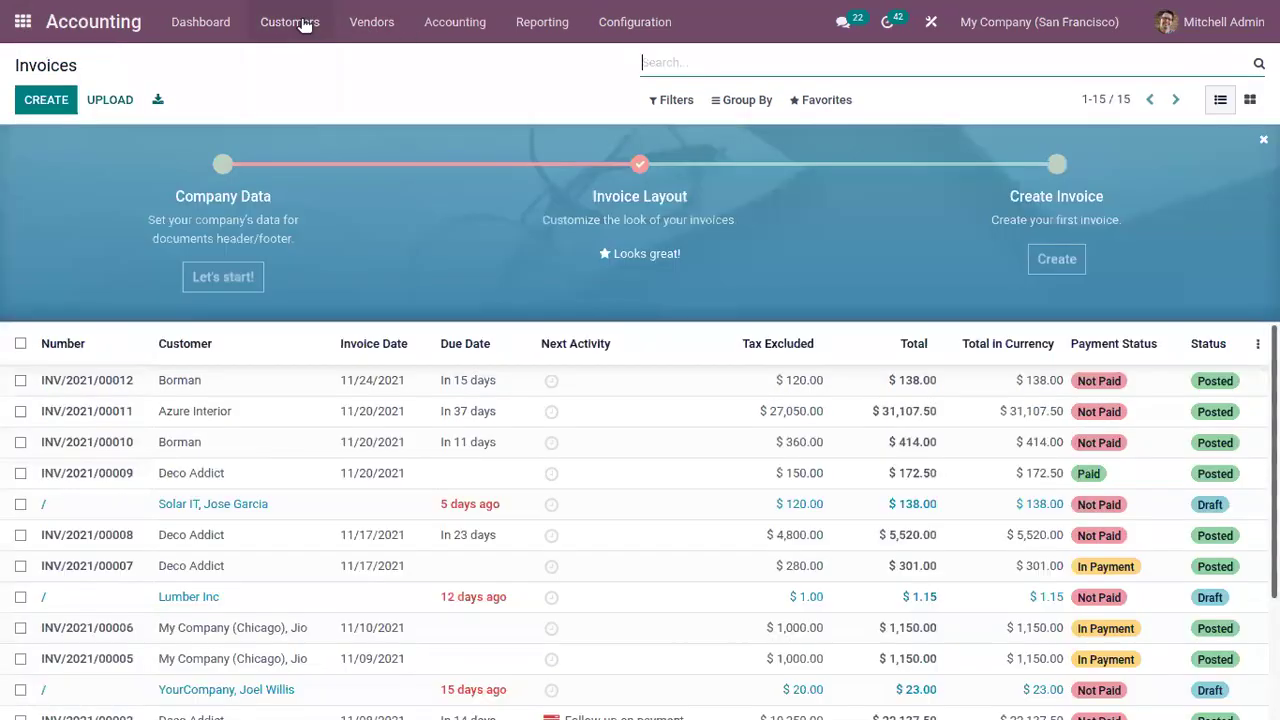